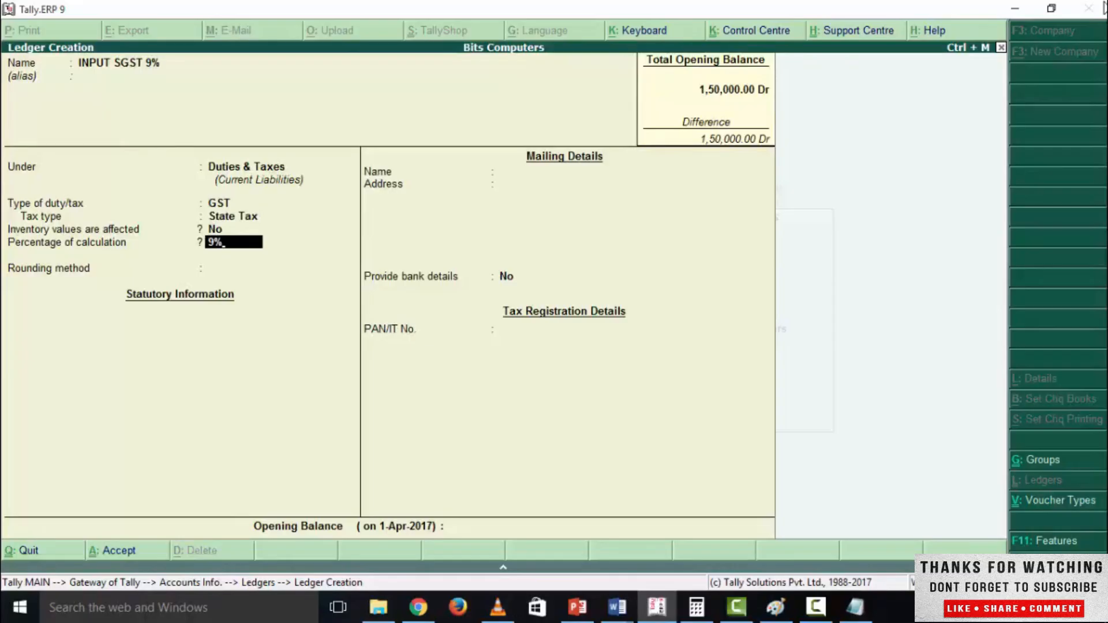
# - Confirm the 9% calculation rate with rounding method Not Applicable and save the INPUT SGST 9% ledger
pyautogui.press('Return')
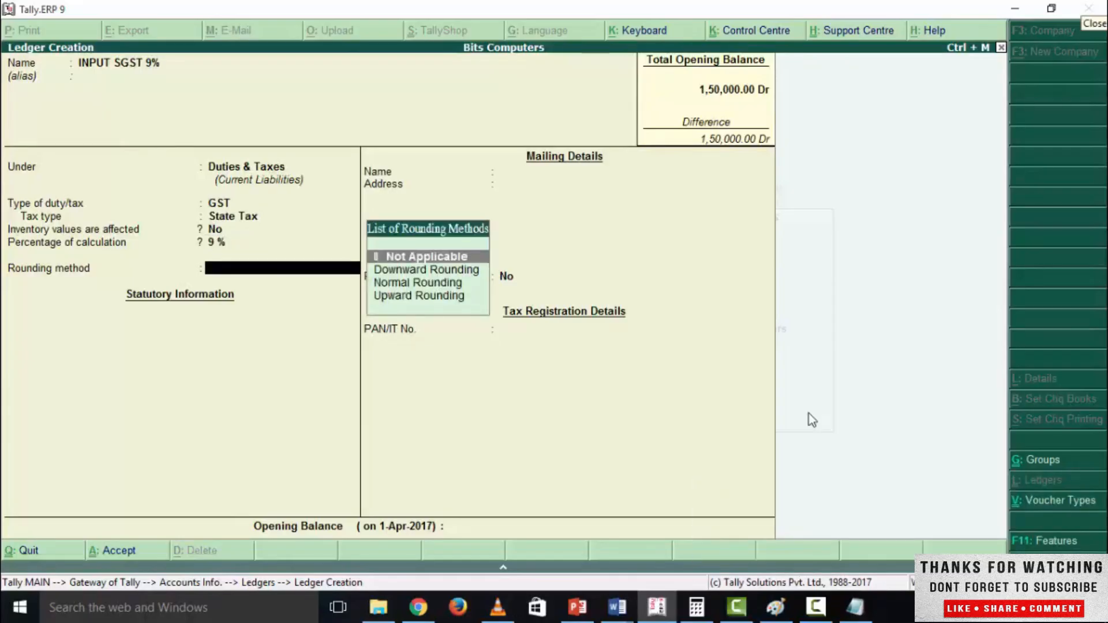
pyautogui.press('Return')
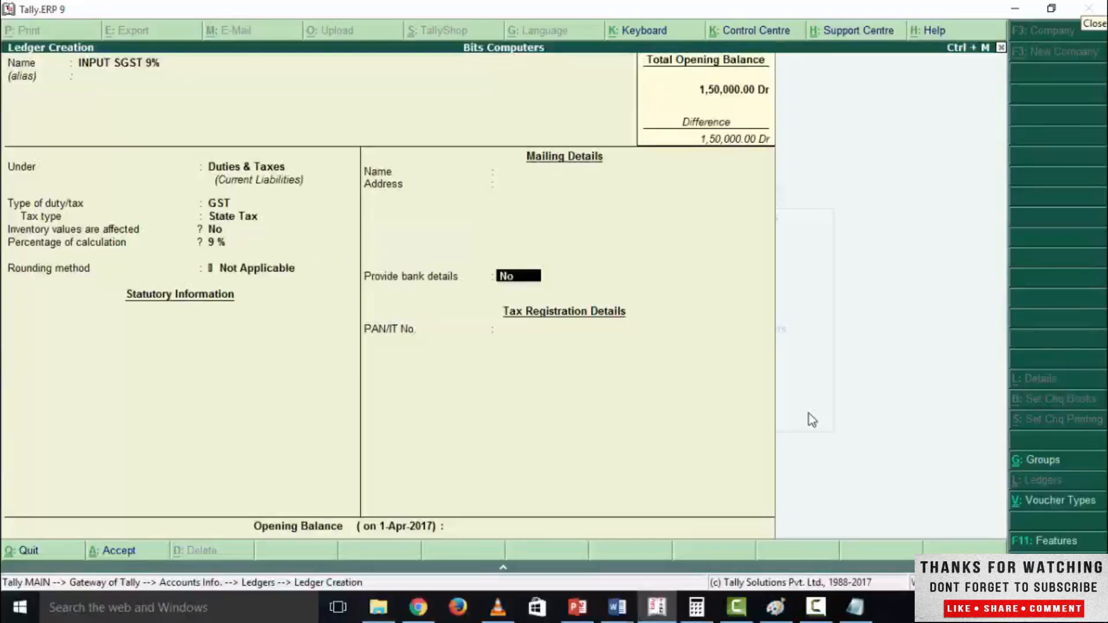
pyautogui.press('Return')
pyautogui.press('Return')
pyautogui.press('Return')
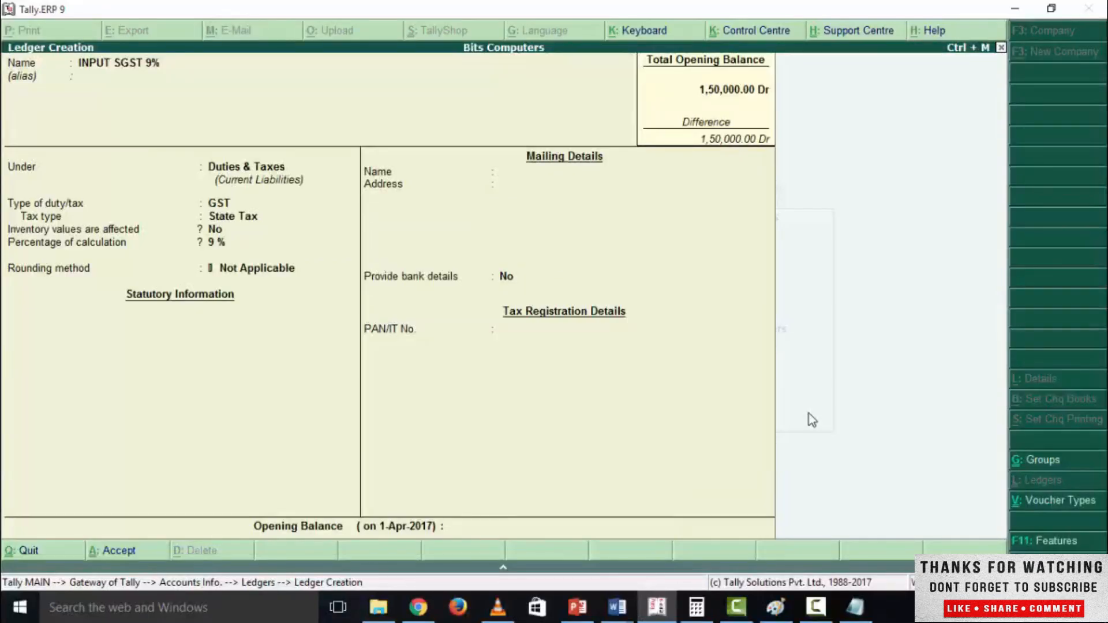
# - Name the new ledger INPUT CGST 9% and keep it under the Duties & Taxes group
pyautogui.write('INPUT')
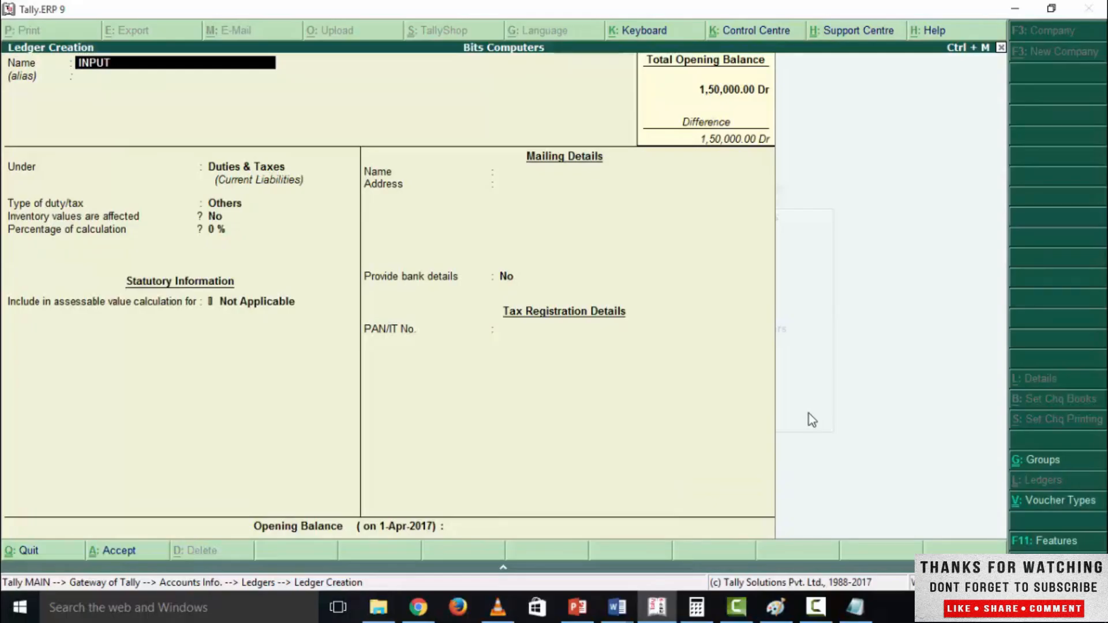
pyautogui.write(' CGST')
pyautogui.press('Return')
pyautogui.press('Return')
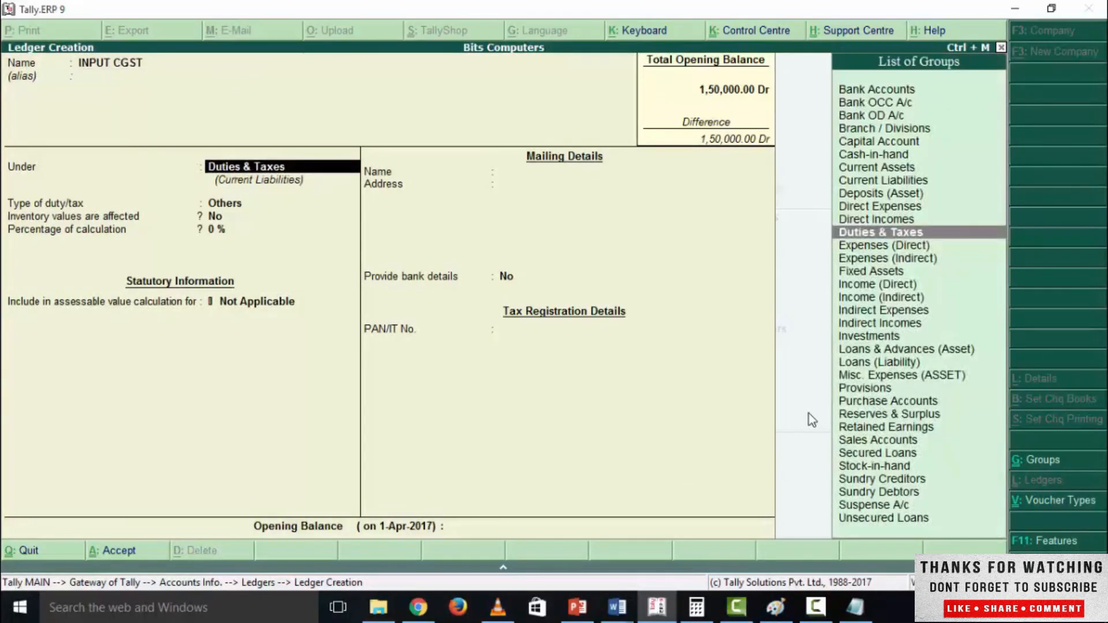
pyautogui.press('BackSpace')
pyautogui.press('BackSpace')
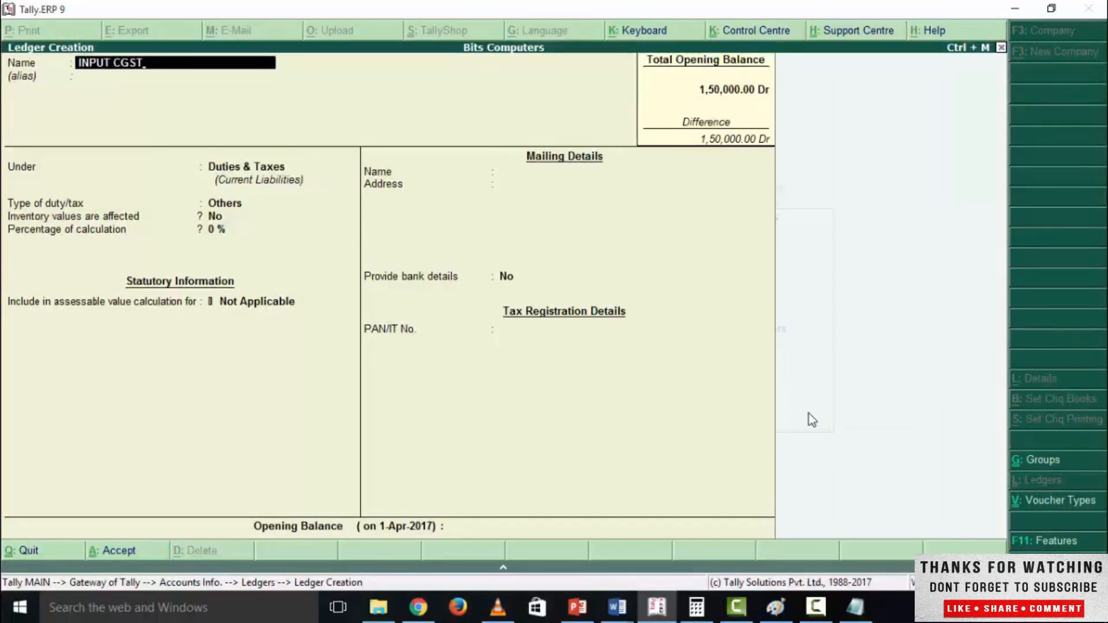
pyautogui.write('9%')
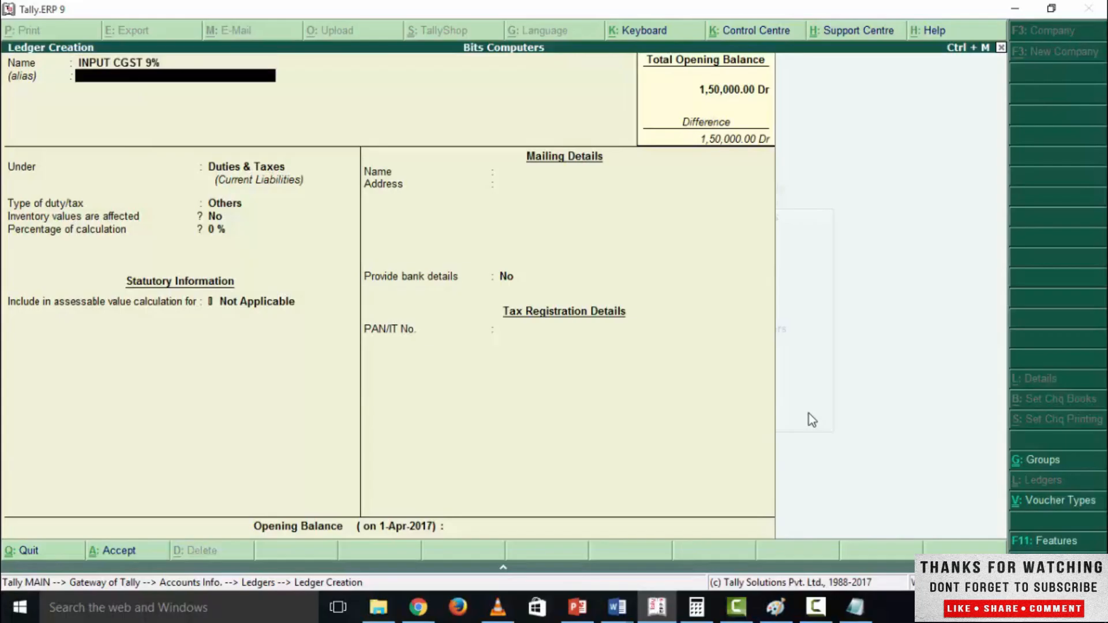
pyautogui.press('Return')
pyautogui.press('Return')
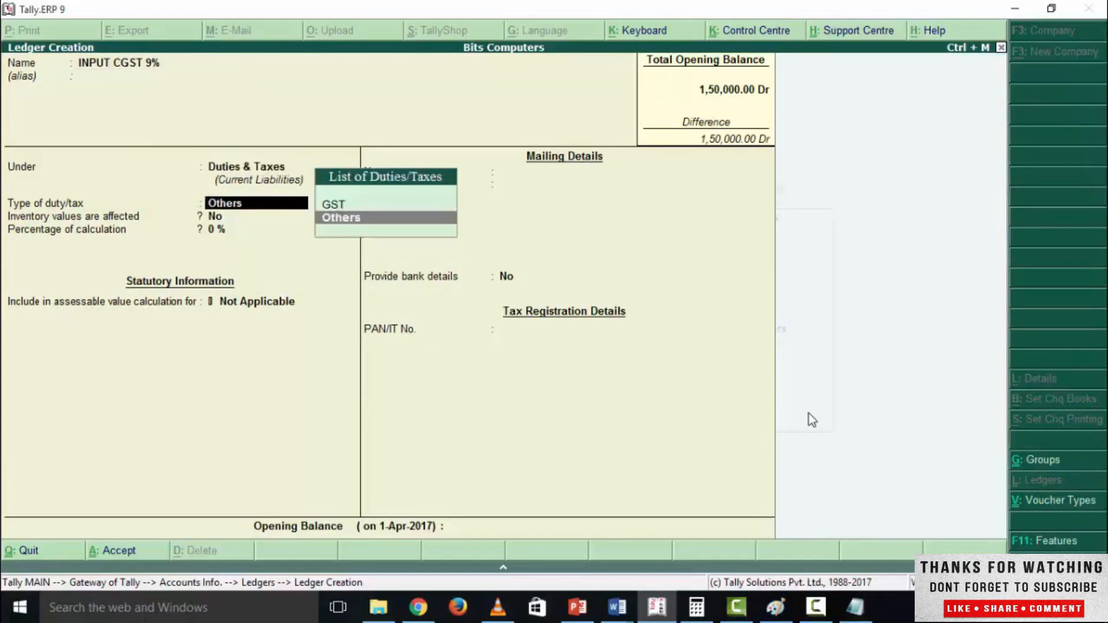
# - Set the INPUT CGST 9% ledger's duty type to GST and its tax type to Central Tax
pyautogui.press('Up')
pyautogui.press('Return')
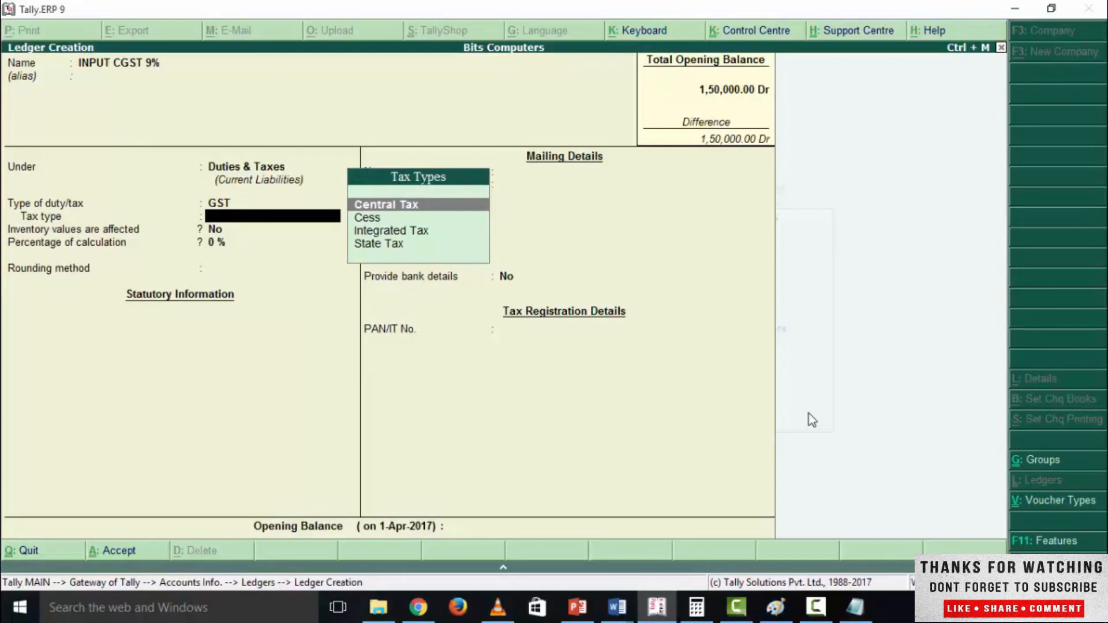
pyautogui.press('Return')
pyautogui.press('Return')
# - Set the INPUT CGST ledger's percentage of calculation to 9% with rounding Not Applicable, and save the ledger
pyautogui.press('BackSpace')
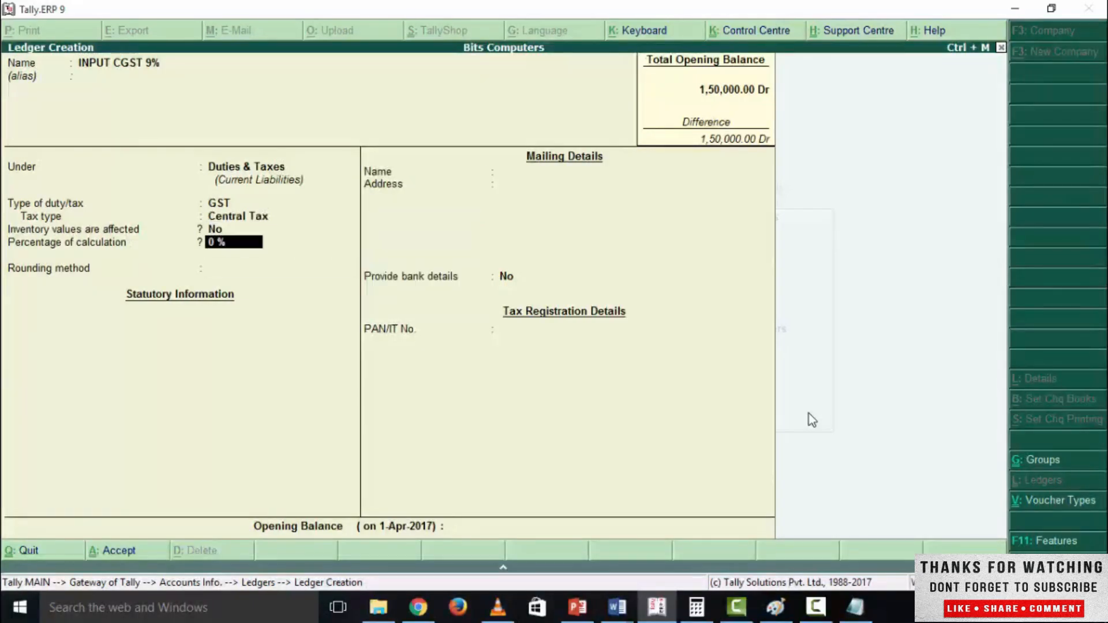
pyautogui.write('9%')
pyautogui.press('Return')
pyautogui.press('Return')
pyautogui.press('Return')
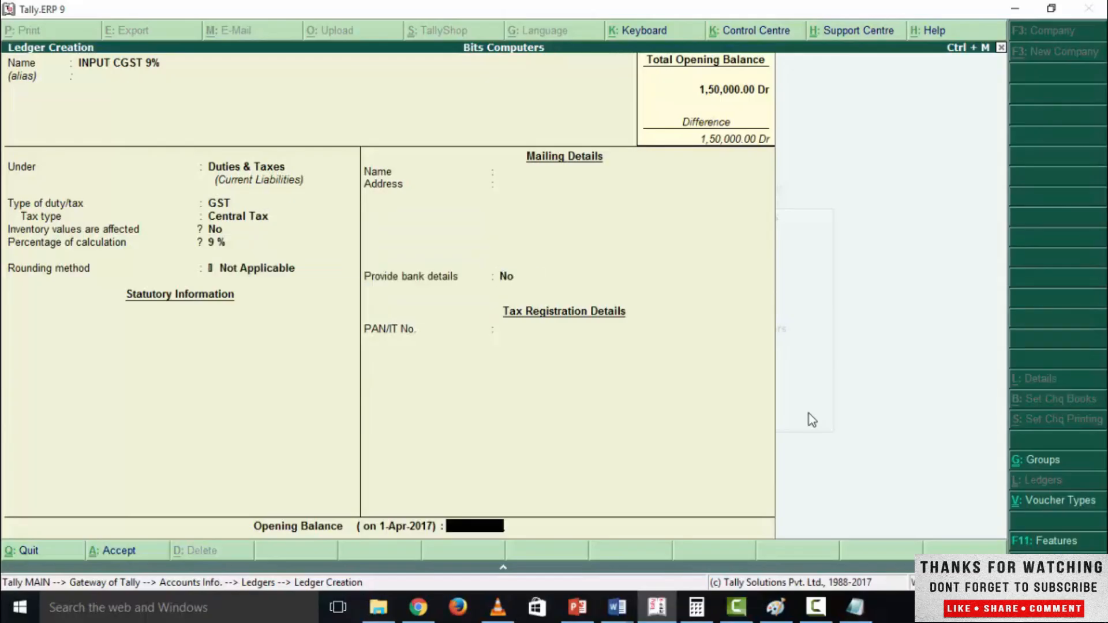
pyautogui.press('Return')
pyautogui.press('Return')
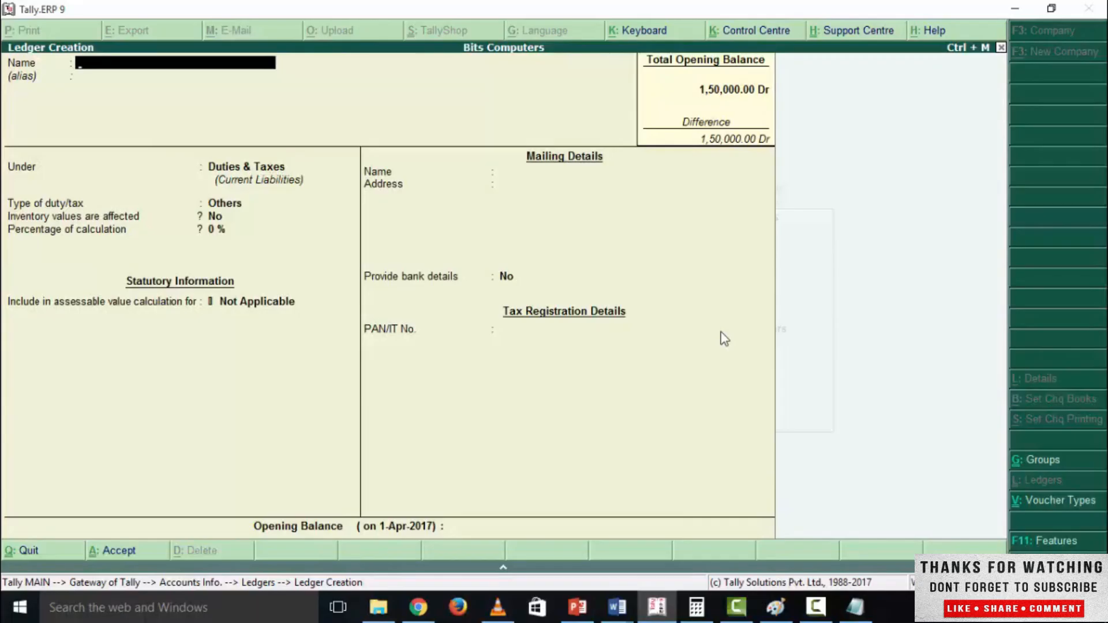
# - Name the new ledger INPUT IGST 18% and keep it under the Duties & Taxes group
pyautogui.write('INPUT IGST 18')
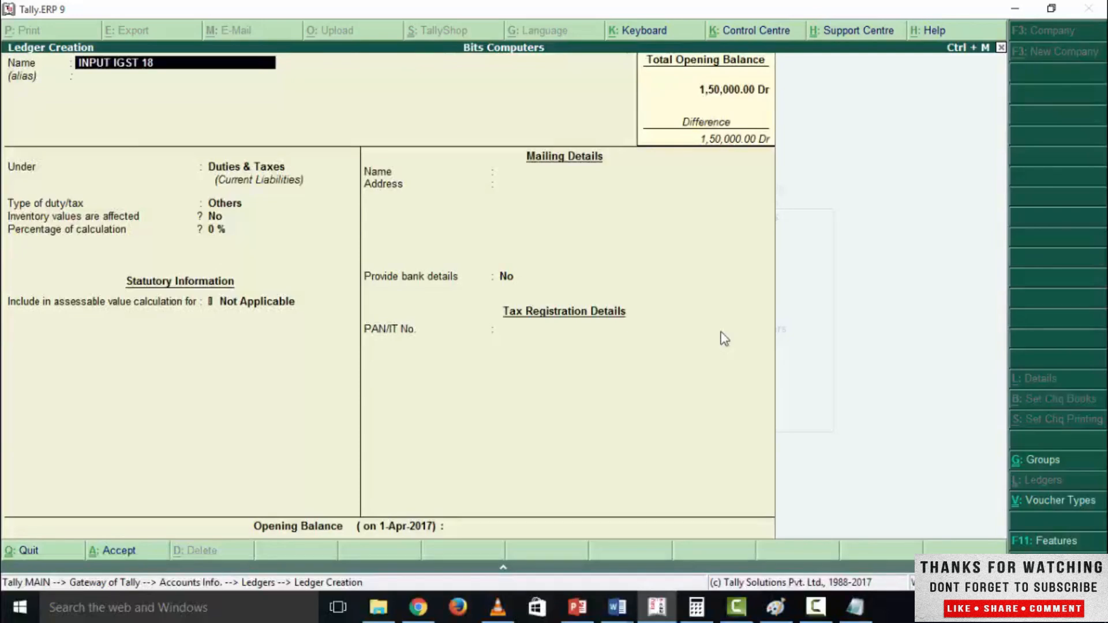
pyautogui.write('%')
pyautogui.press('Return')
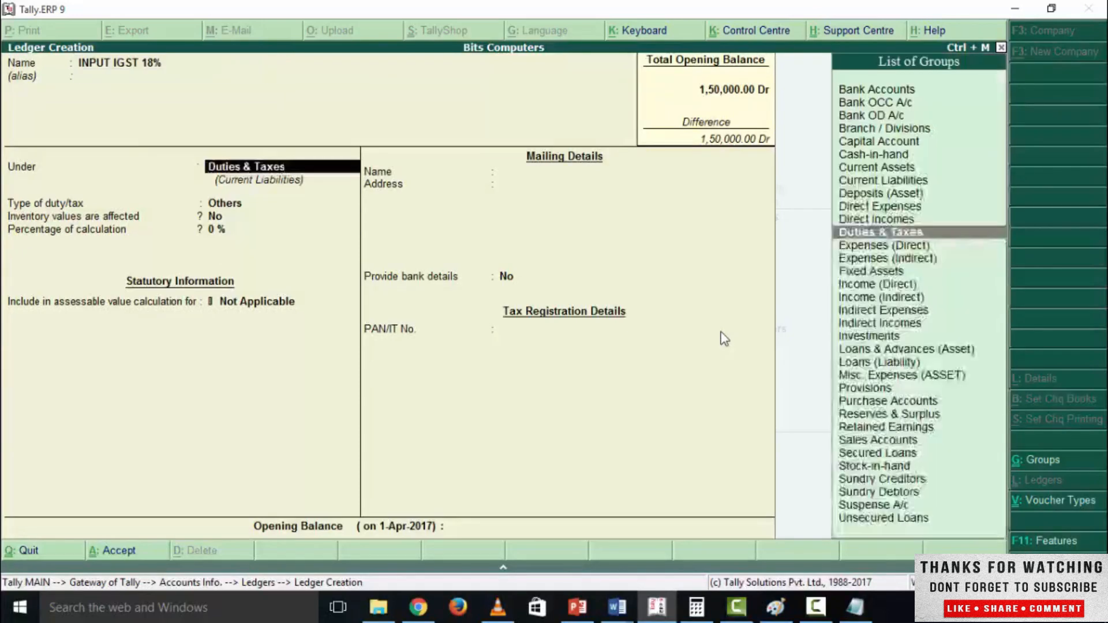
pyautogui.press('Return')
# - Set the INPUT IGST 18% ledger's duty type to GST and its tax type to Integrated Tax
pyautogui.press('Up')
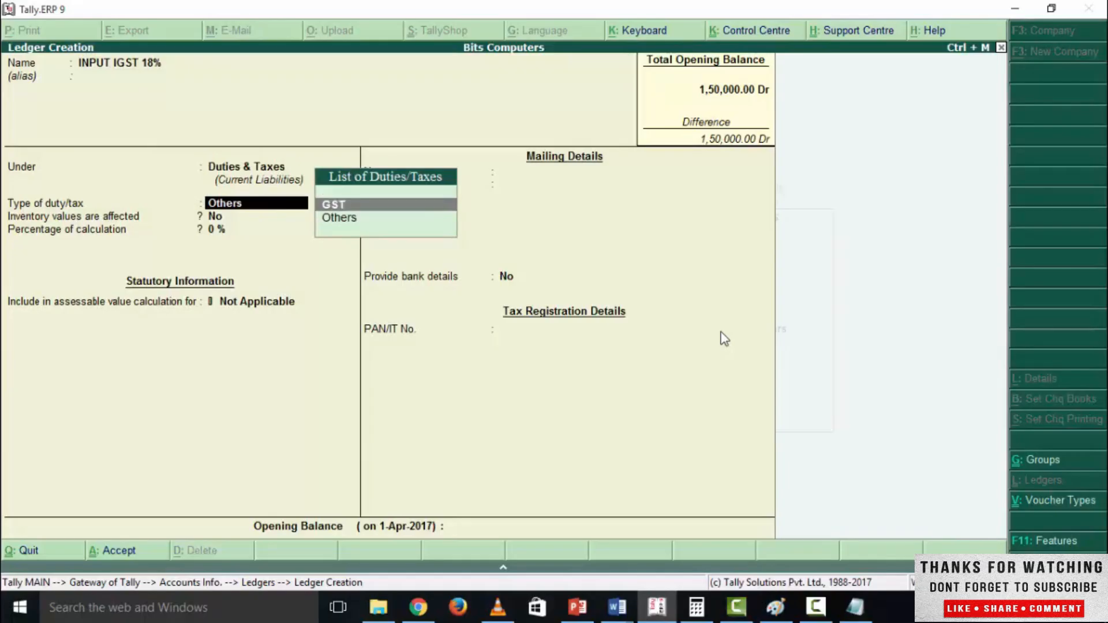
pyautogui.press('Return')
pyautogui.press('Down')
pyautogui.press('Down')
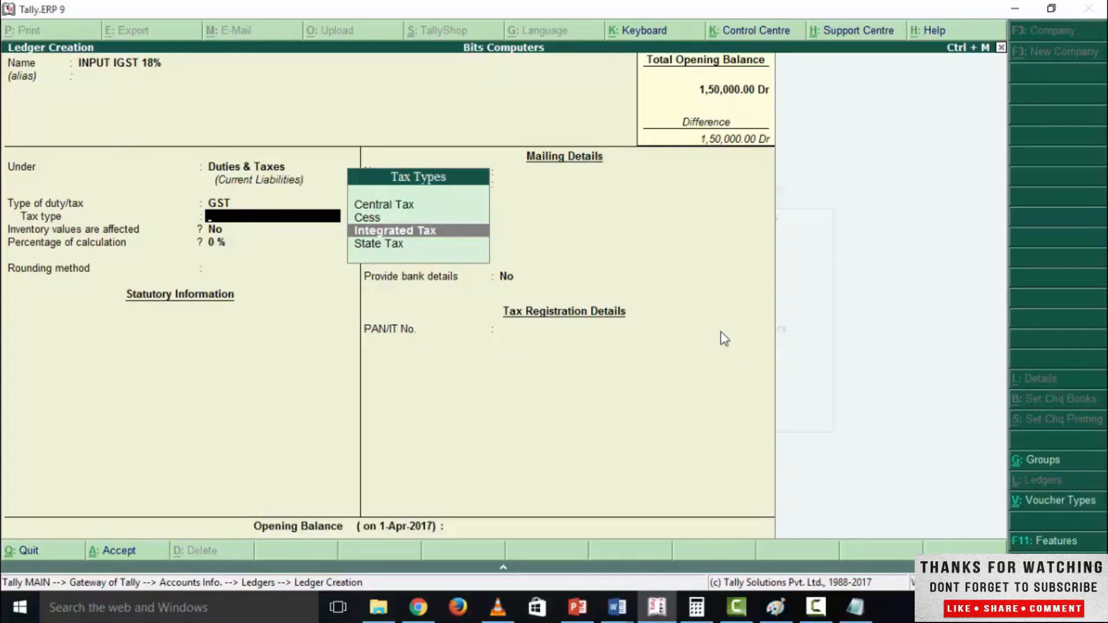
pyautogui.press('Return')
# - Set the INPUT IGST ledger's percentage of calculation to 18% with rounding Not Applicable, and save the ledger
pyautogui.write('1')
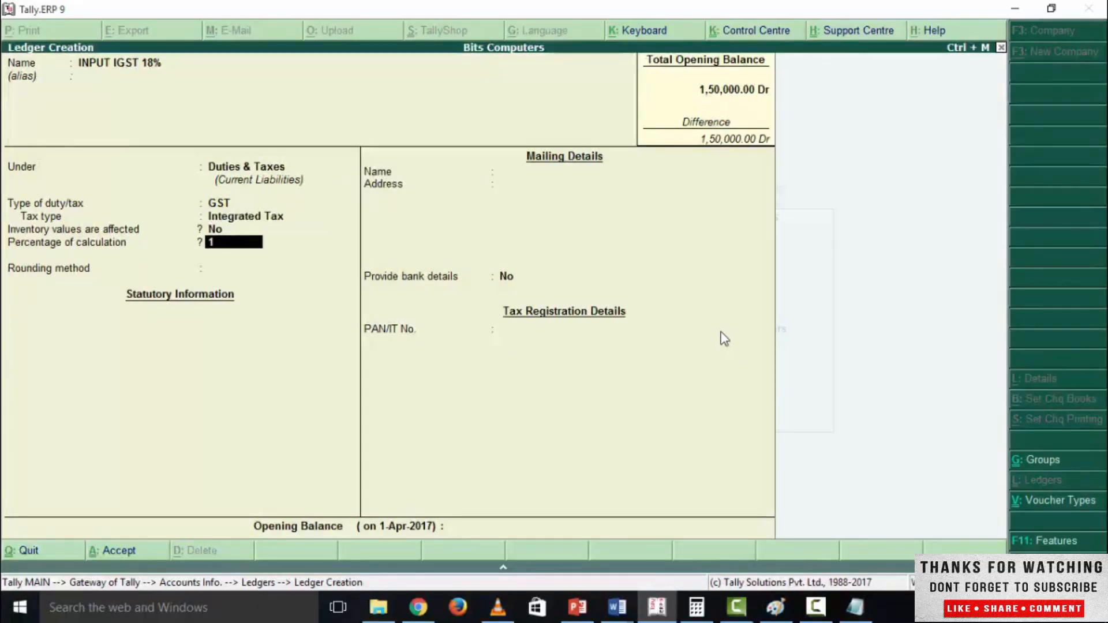
pyautogui.write('8%')
pyautogui.press('Return')
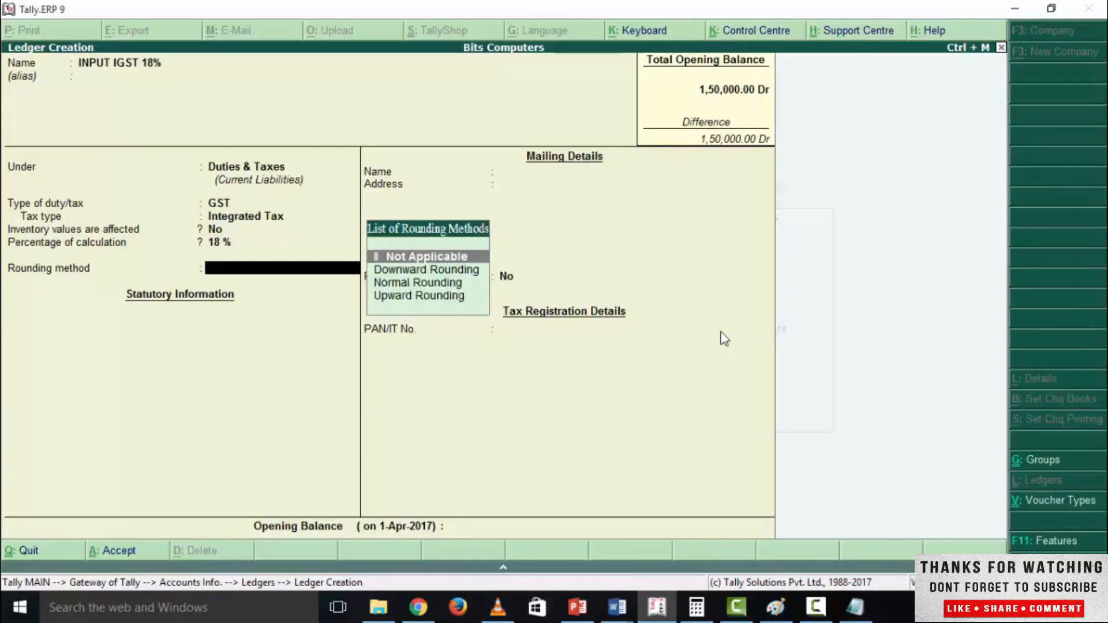
pyautogui.press('Return')
pyautogui.press('Return')
pyautogui.press('Return')
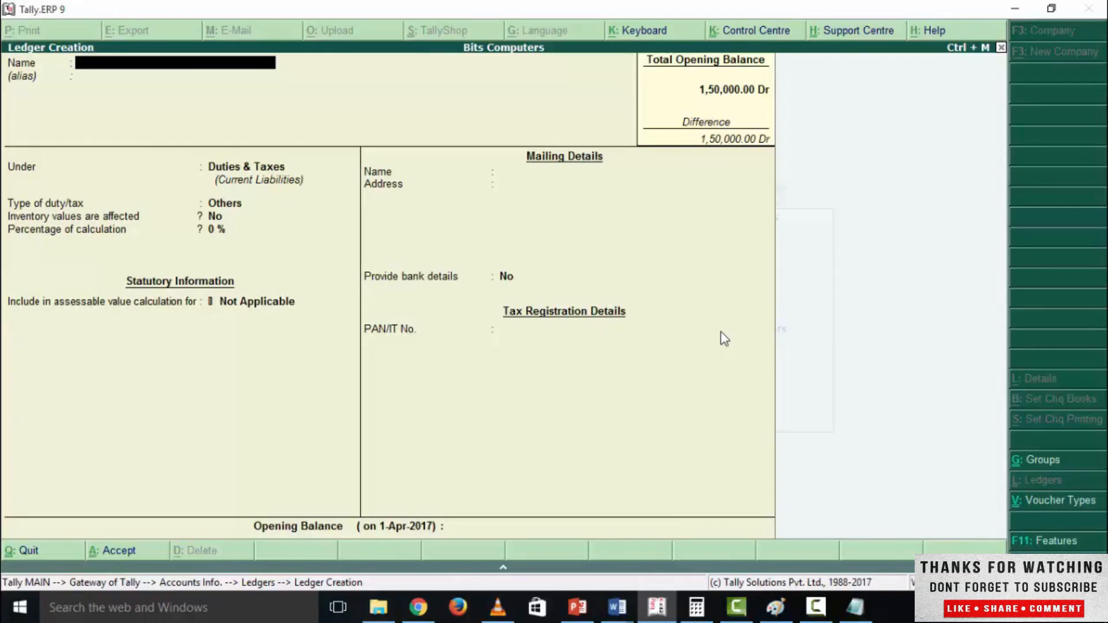
# - Name the new ledger OUTPUT SGST 9% and keep it under the Duties & Taxes group
pyautogui.write('OUTPUT SGST 9%')
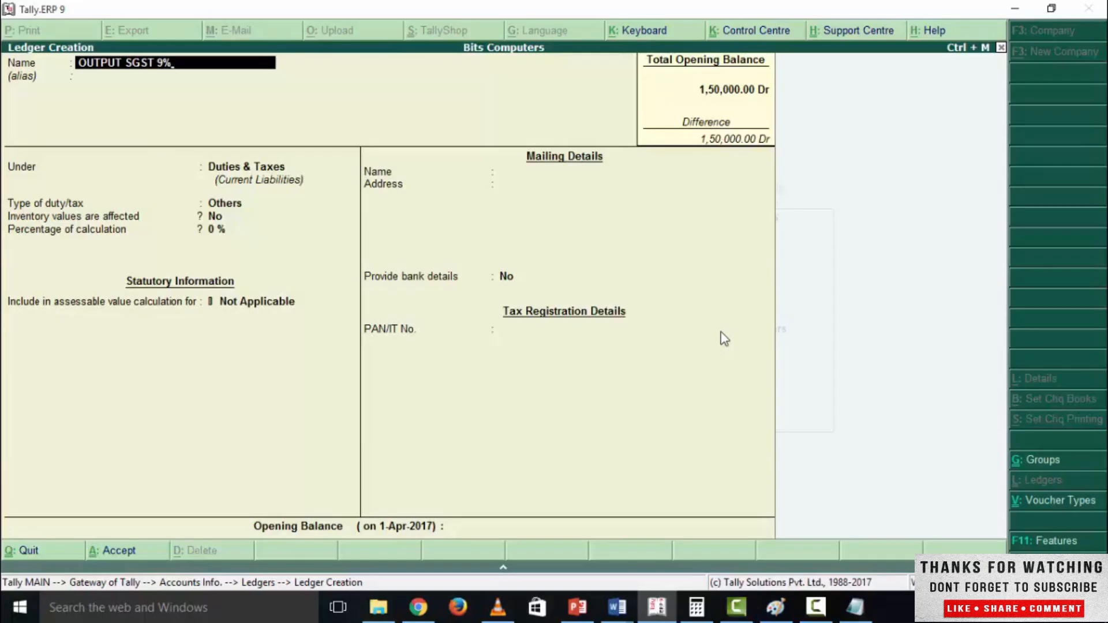
pyautogui.press('Return')
pyautogui.press('Return')
pyautogui.press('Return')
pyautogui.press('Return')
pyautogui.press('Return')
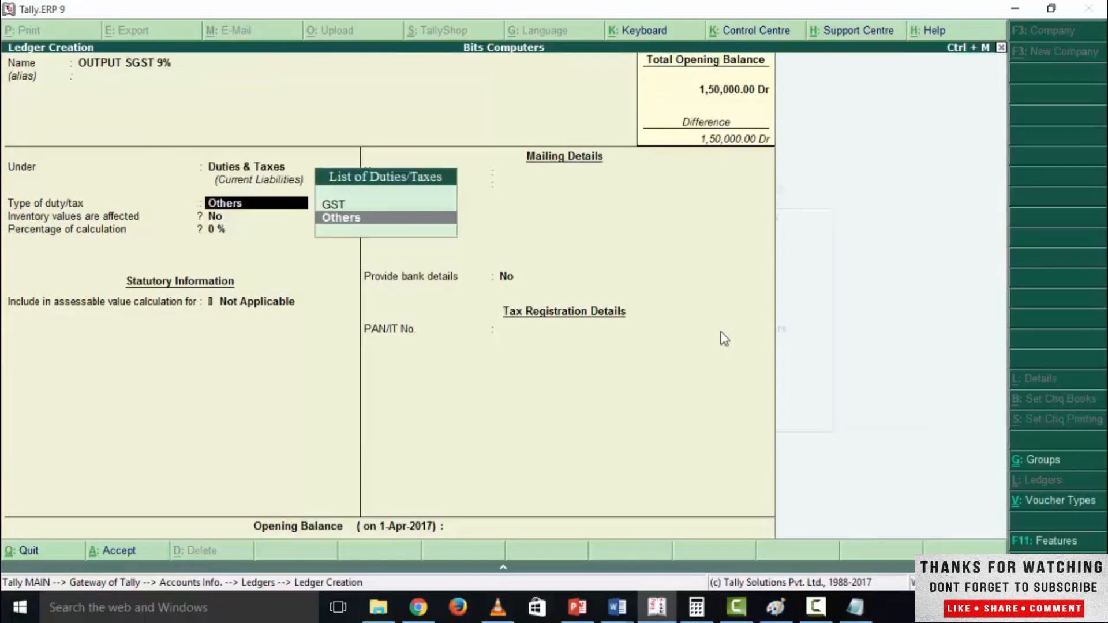
pyautogui.press('BackSpace')
pyautogui.press('BackSpace')
# - Set the OUTPUT SGST 9% ledger's duty type to GST and its tax type to State Tax
pyautogui.press('Up')
pyautogui.press('Return')
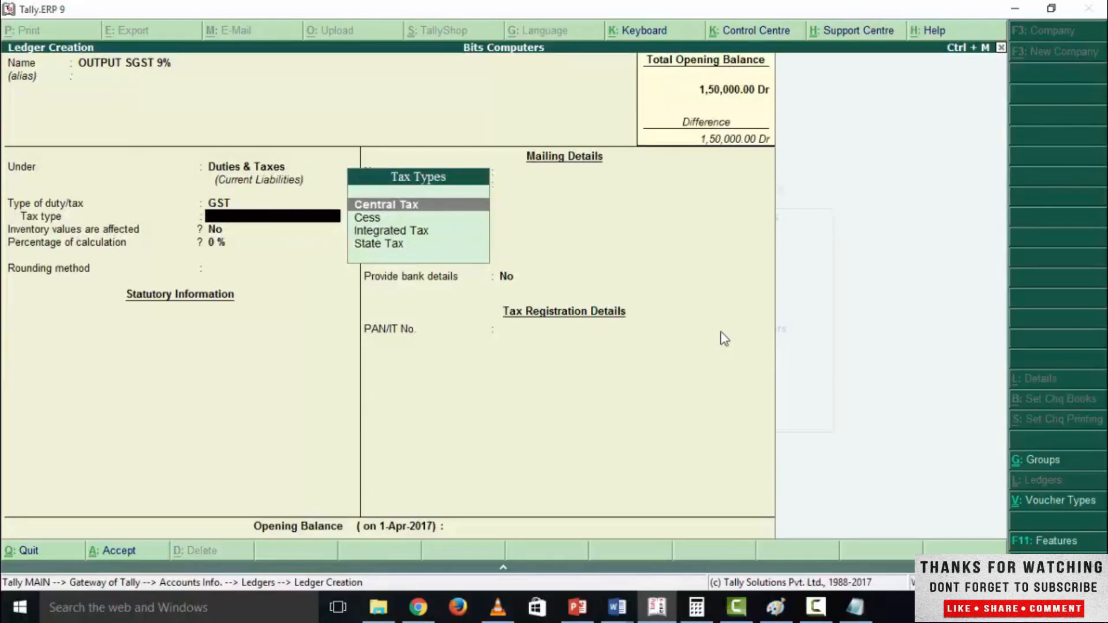
pyautogui.press('Down')
pyautogui.press('Down')
pyautogui.press('Down')
pyautogui.press('Return')
# - Set the OUTPUT SGST ledger's percentage of calculation to 9% with rounding Not Applicable, and save the ledger
pyautogui.write('9')
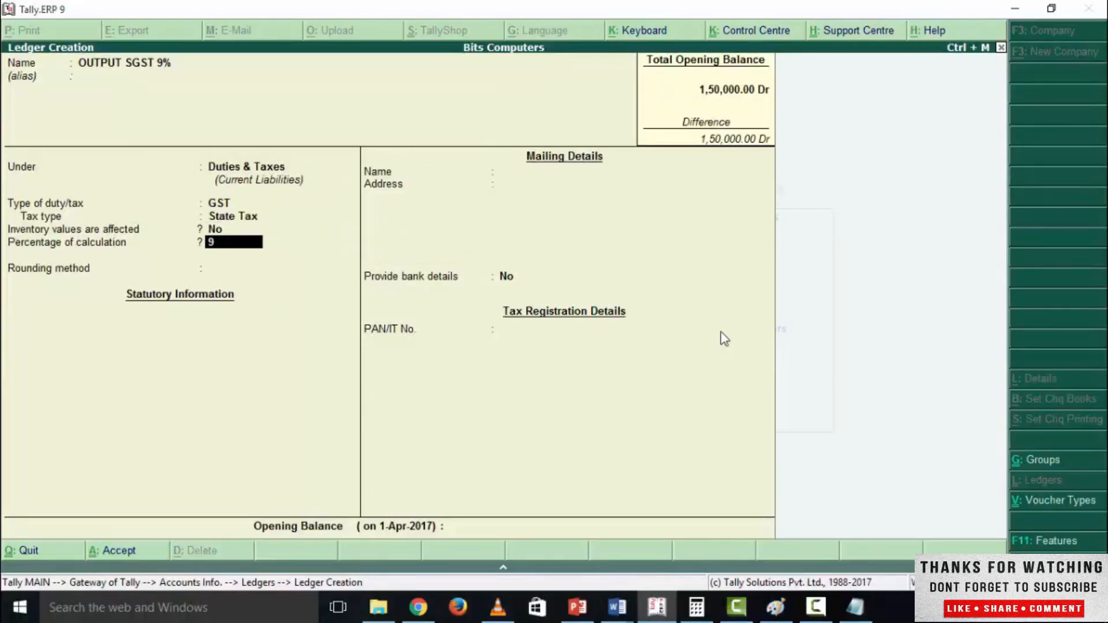
pyautogui.press('Return')
pyautogui.press('Return')
pyautogui.press('Return')
pyautogui.press('Return')
pyautogui.press('Return')
pyautogui.press('Return')
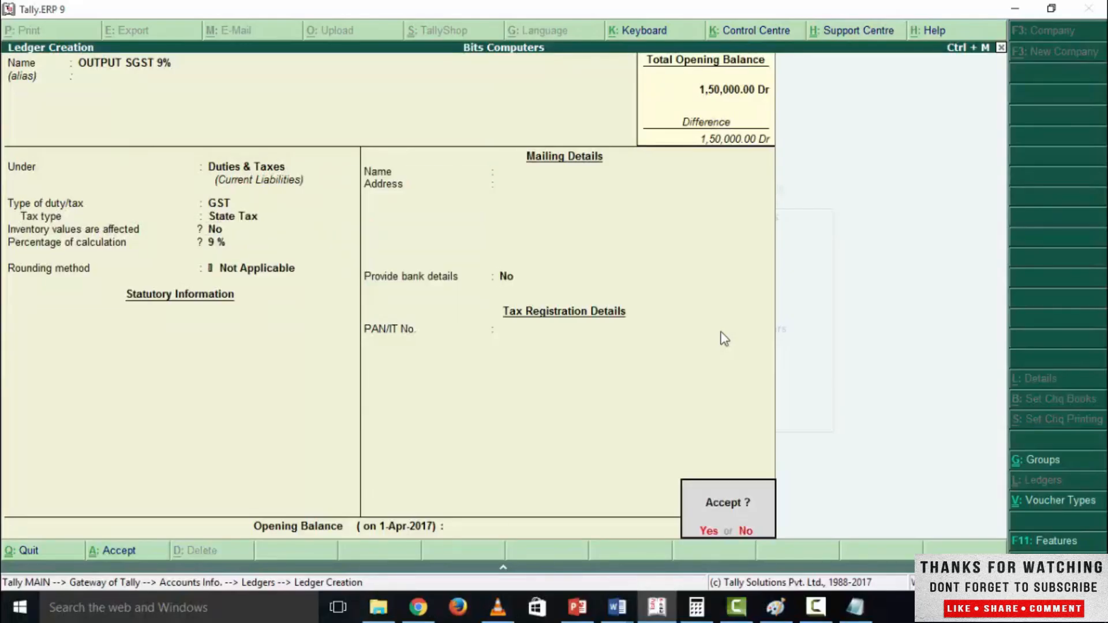
pyautogui.press('Return')
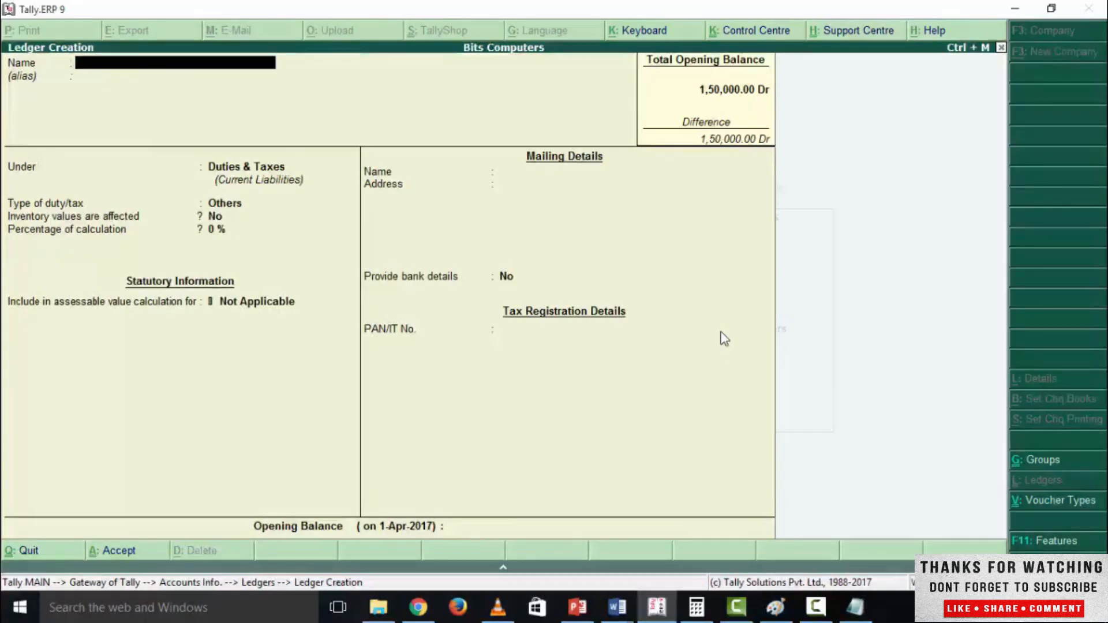
# - Name the new ledger OUTPUT CGST 9% and keep it under the Duties & Taxes group
pyautogui.write('OUTPUT CGST')
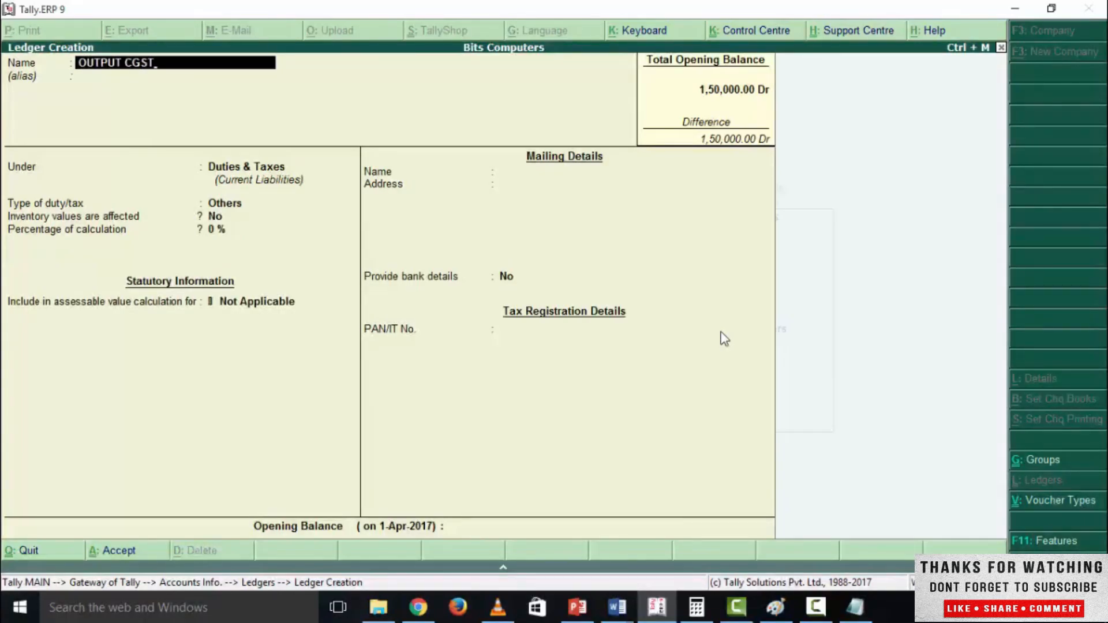
pyautogui.write(' 9%')
pyautogui.press('Return')
pyautogui.press('Return')
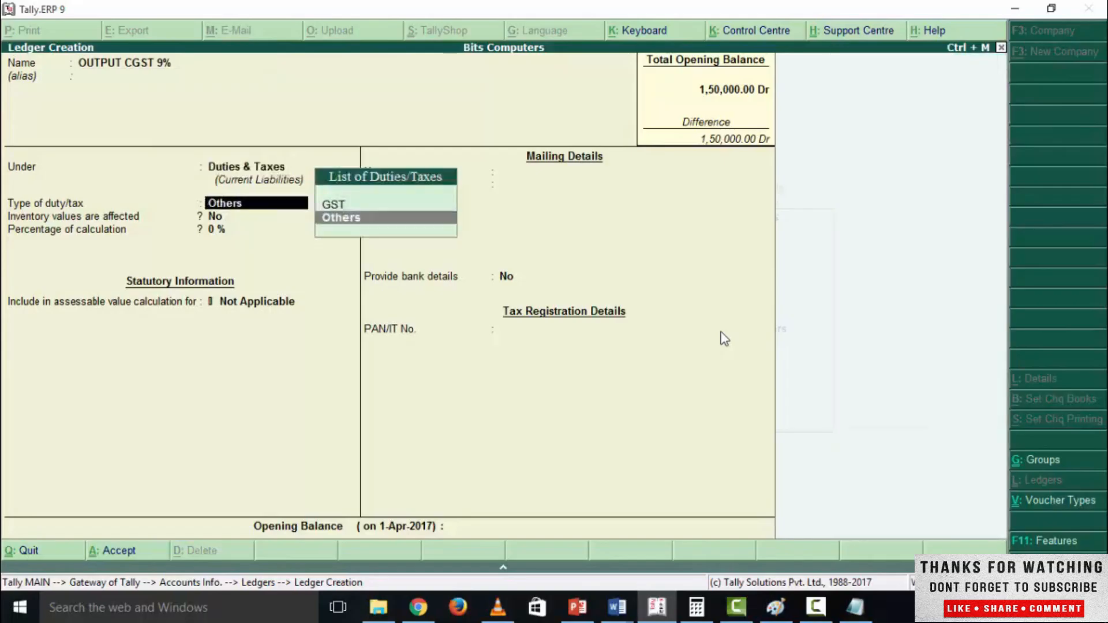
# - Set the OUTPUT CGST 9% ledger's duty type to GST and its tax type to Central Tax
pyautogui.press('Up')
pyautogui.press('Return')
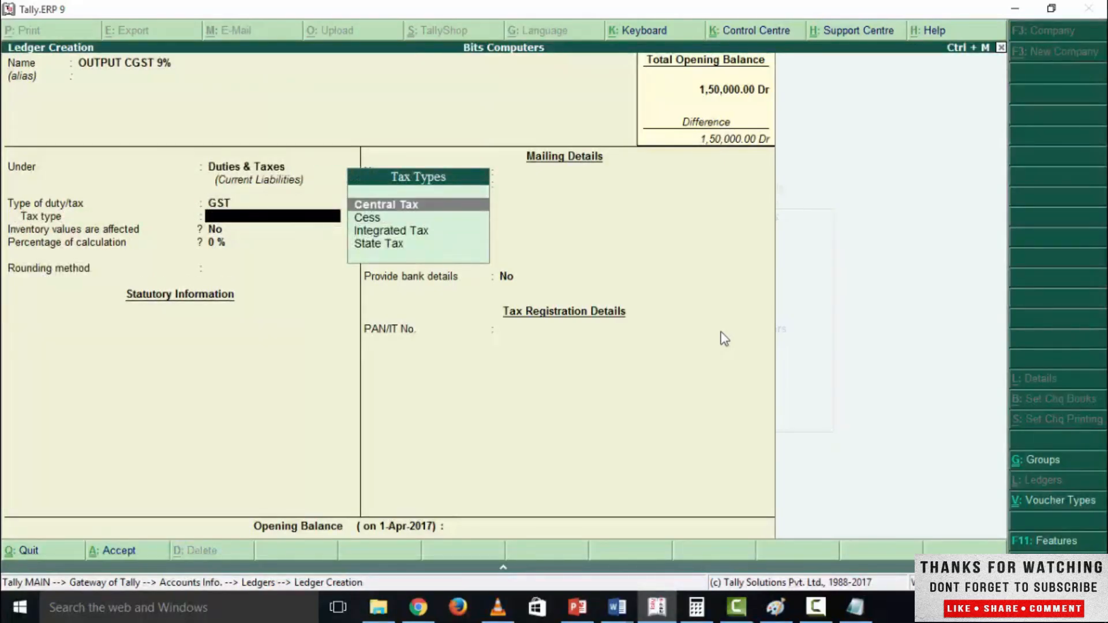
pyautogui.press('Return')
# - Set the OUTPUT CGST ledger's percentage of calculation to 9% with rounding Not Applicable, and save the ledger
pyautogui.write('9')
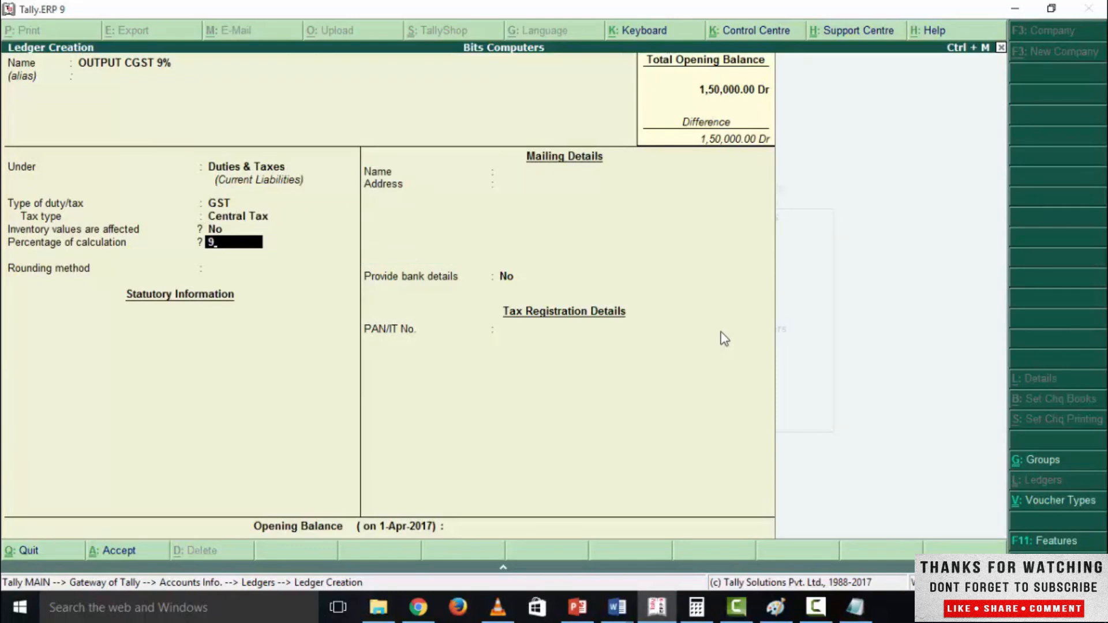
pyautogui.press('Return')
pyautogui.press('Return')
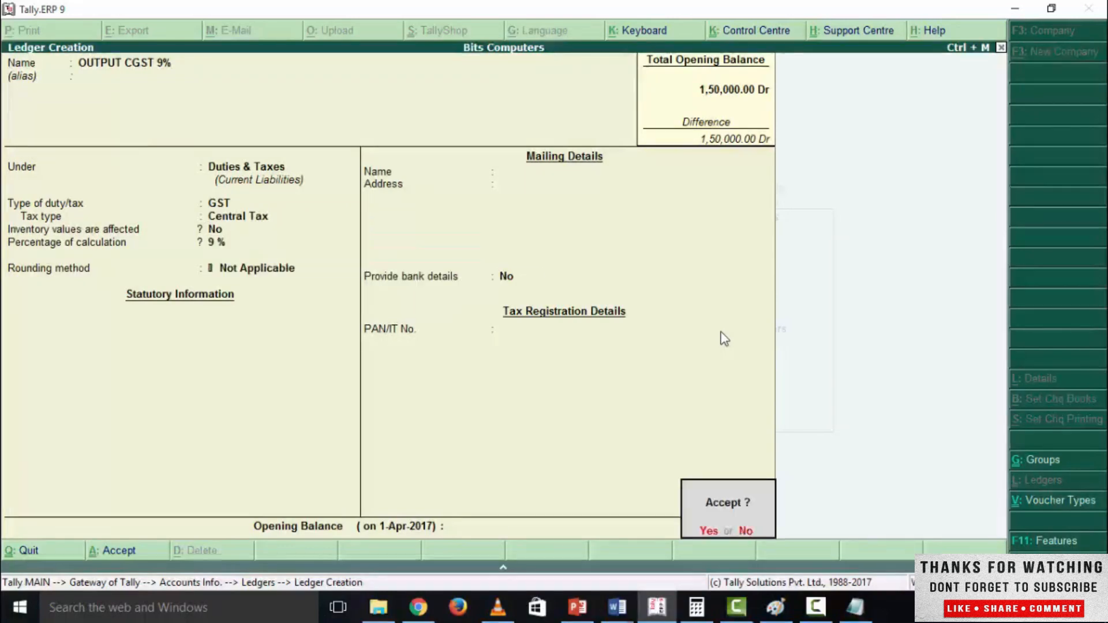
pyautogui.press('Return')
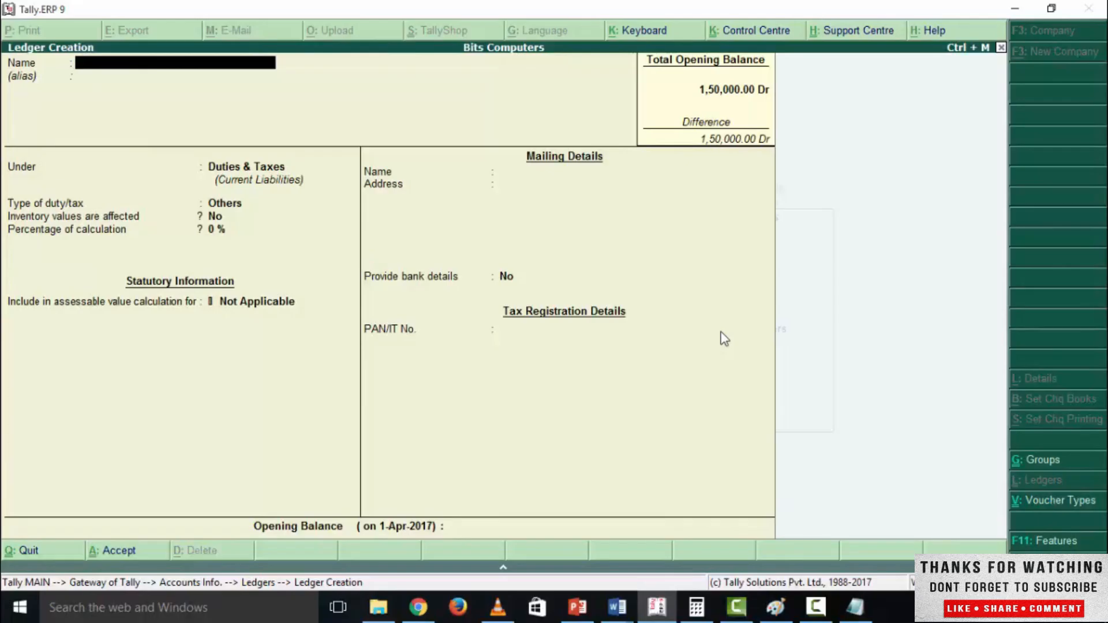
# - Name the new ledger OUTPUT IGST 18% and keep it under the Duties & Taxes group
pyautogui.write('OUTPUT IGST 18%')
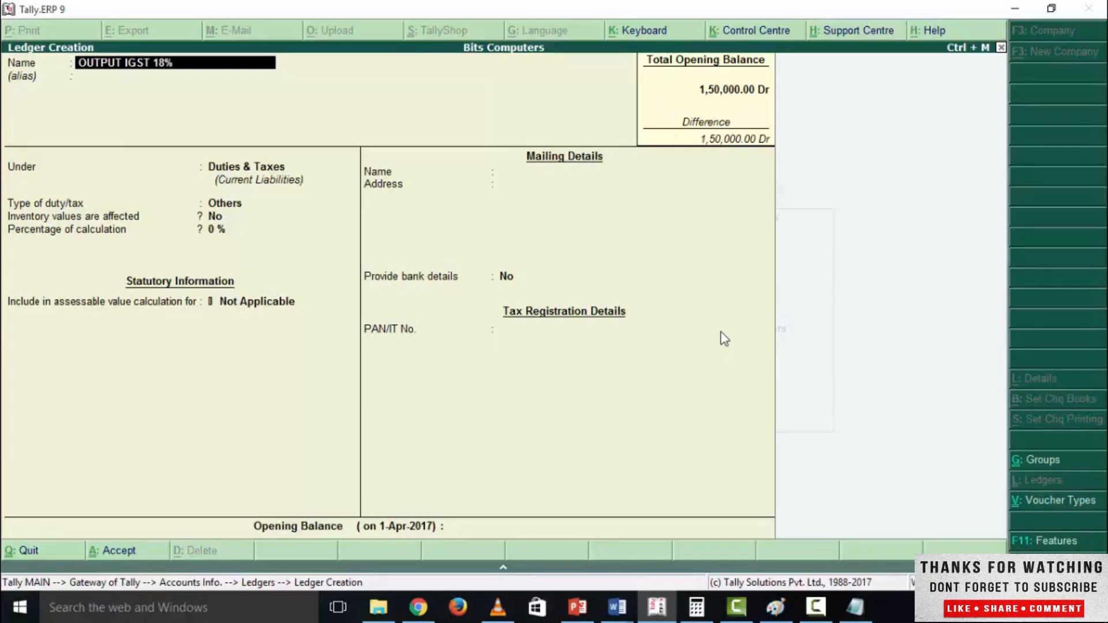
pyautogui.press('Return')
pyautogui.press('Return')
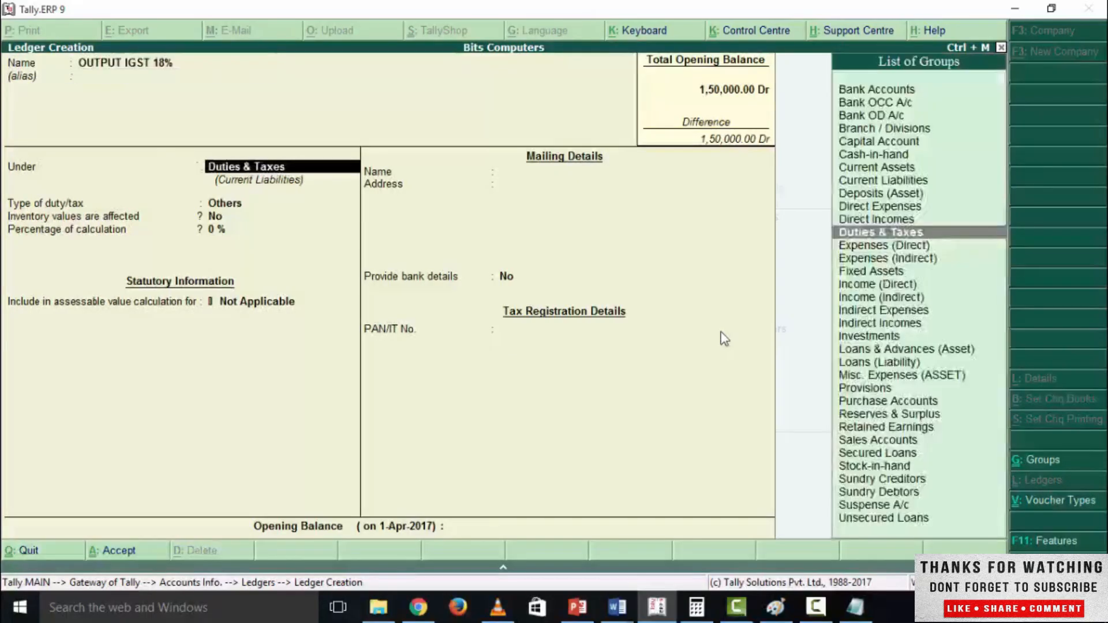
pyautogui.press('Return')
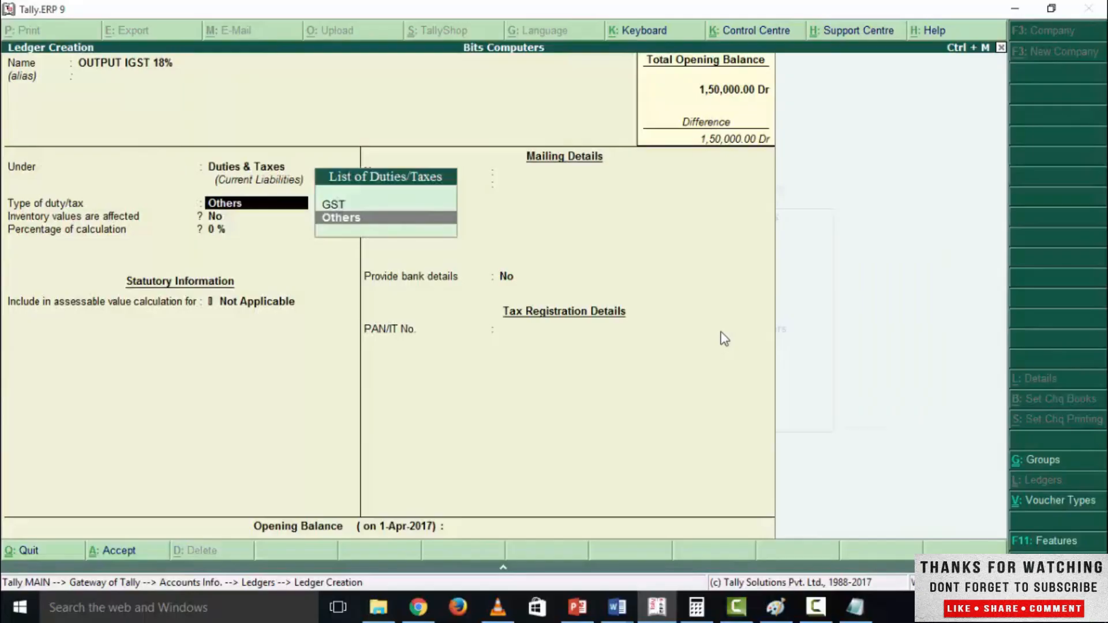
# - Set the OUTPUT IGST 18% ledger's duty type to GST and its tax type to Integrated Tax
pyautogui.press('Up')
pyautogui.press('Return')
pyautogui.press('Down')
pyautogui.press('Down')
pyautogui.press('Return')
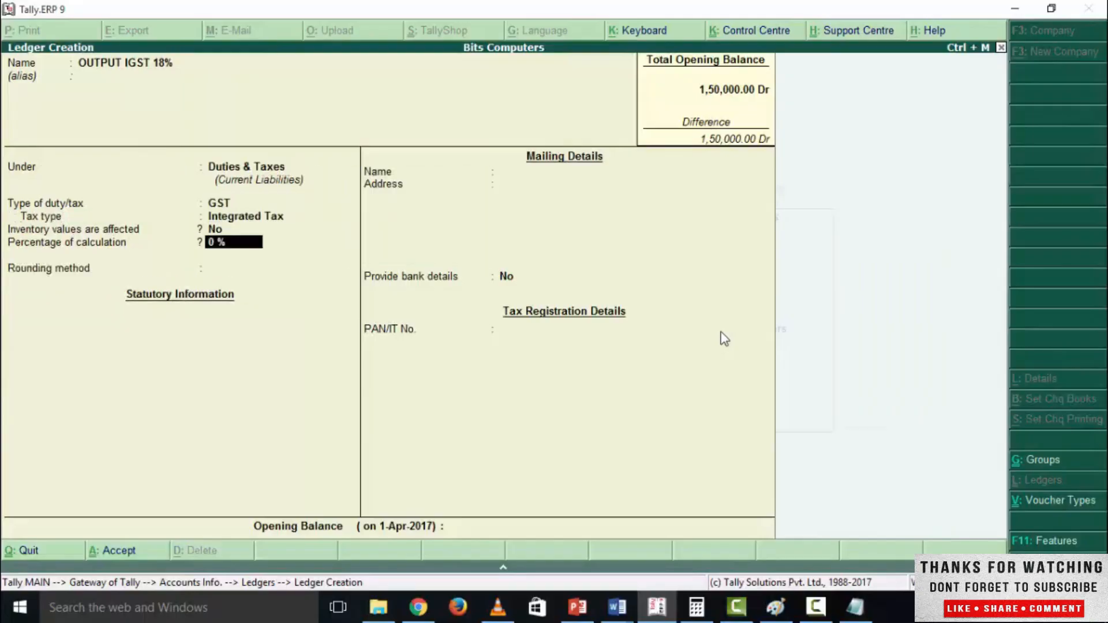
# - Set the OUTPUT IGST 18% ledger's percentage of calculation to 18% with rounding Not Applicable, save it, and leave ledger creation
pyautogui.write('18')
pyautogui.press('Return')
pyautogui.press('Return')
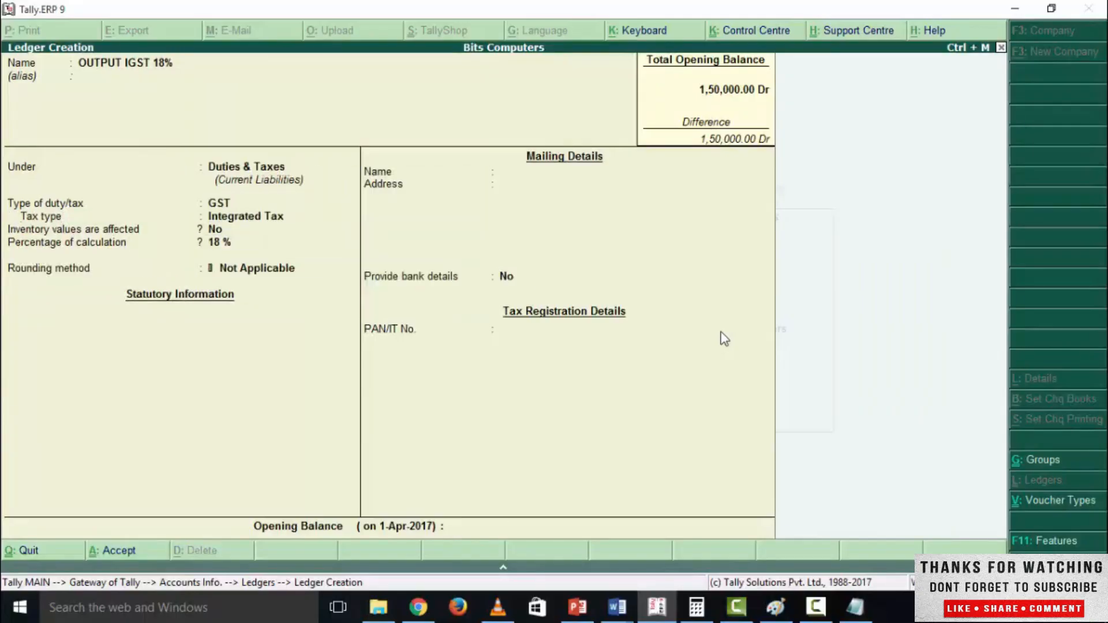
pyautogui.press('Return')
pyautogui.press('Return')
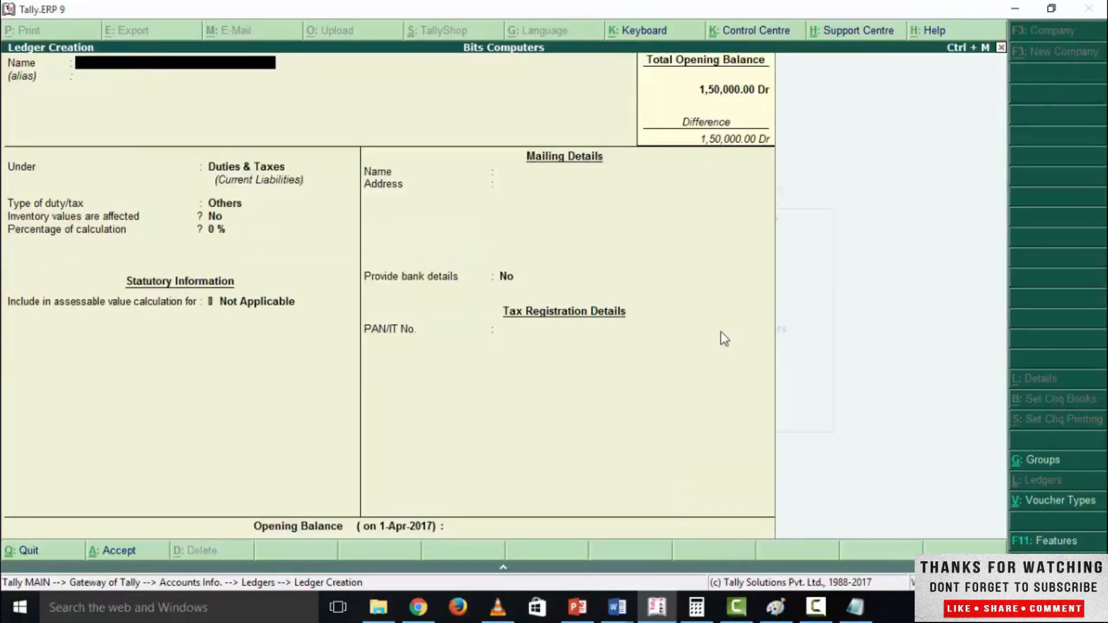
pyautogui.press('Escape')
pyautogui.press('a')
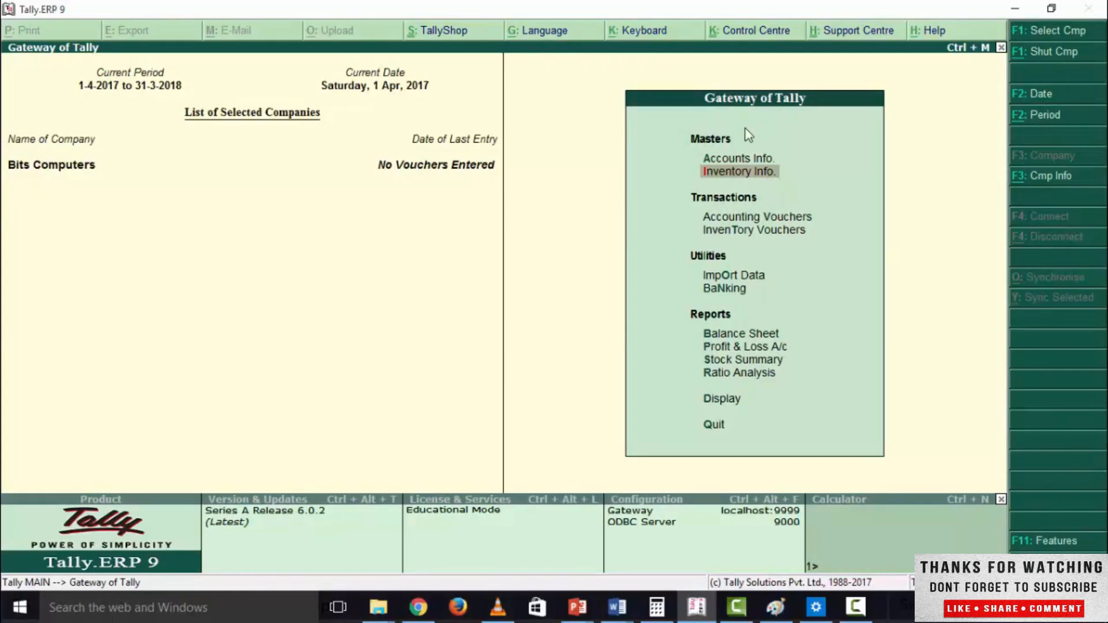
# - Review the Inventory Features settings of the company Bits Computers and close them without changes
pyautogui.click(1032, 542)
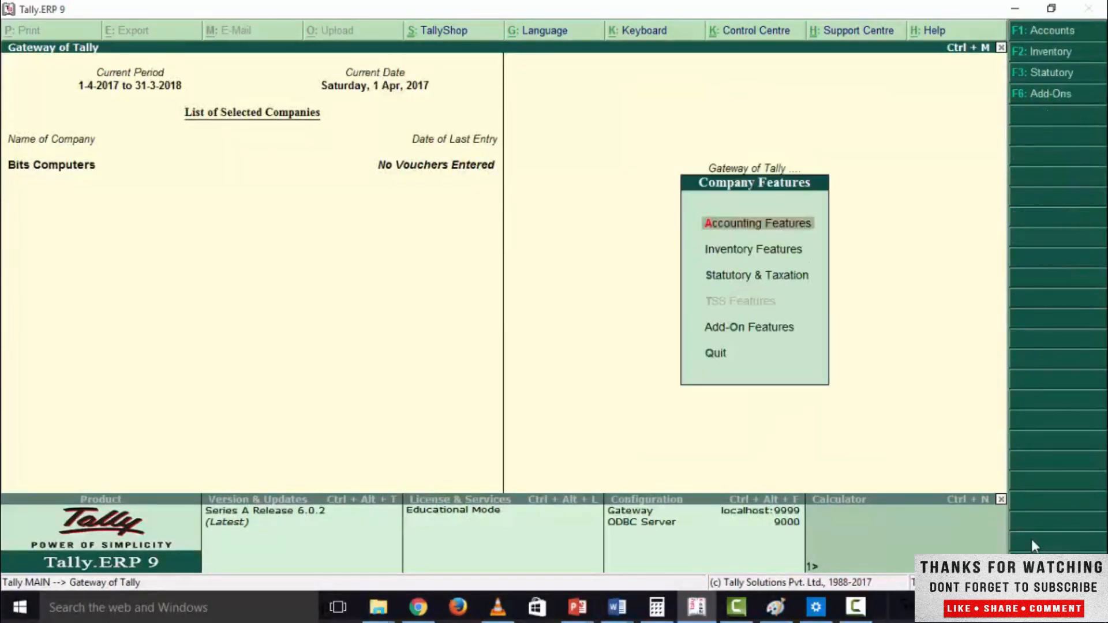
pyautogui.click(759, 254)
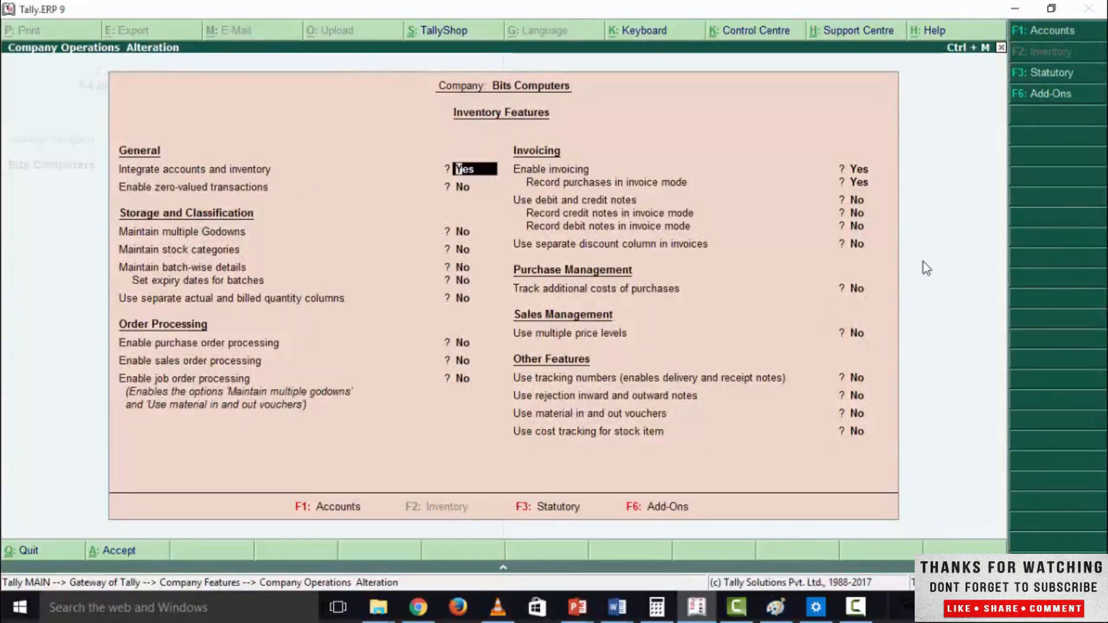
pyautogui.press('Escape')
pyautogui.press('Escape')
pyautogui.press('Return')
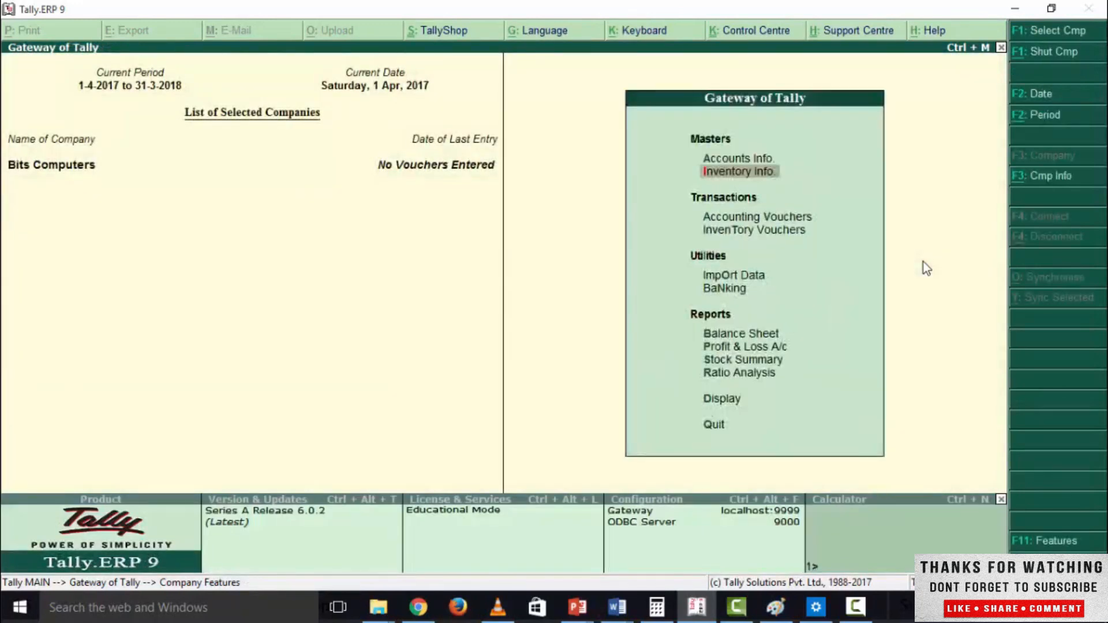
# - Start a single stock group named Laptop under Primary, keeping the adding of item quantities at No
pyautogui.press('Return')
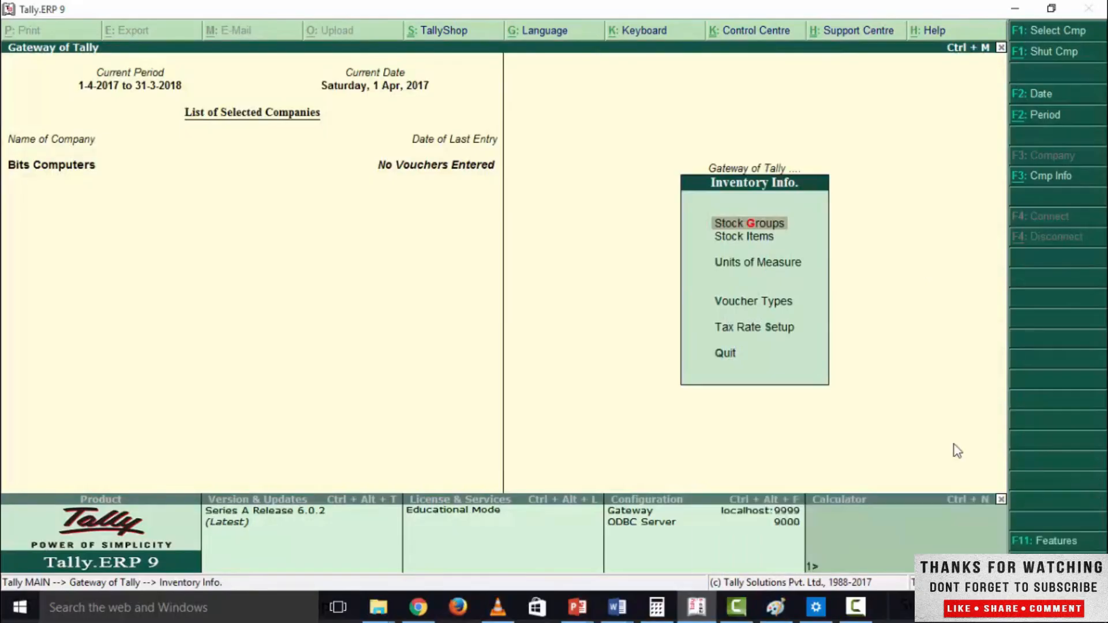
pyautogui.press('Return')
pyautogui.press('Return')
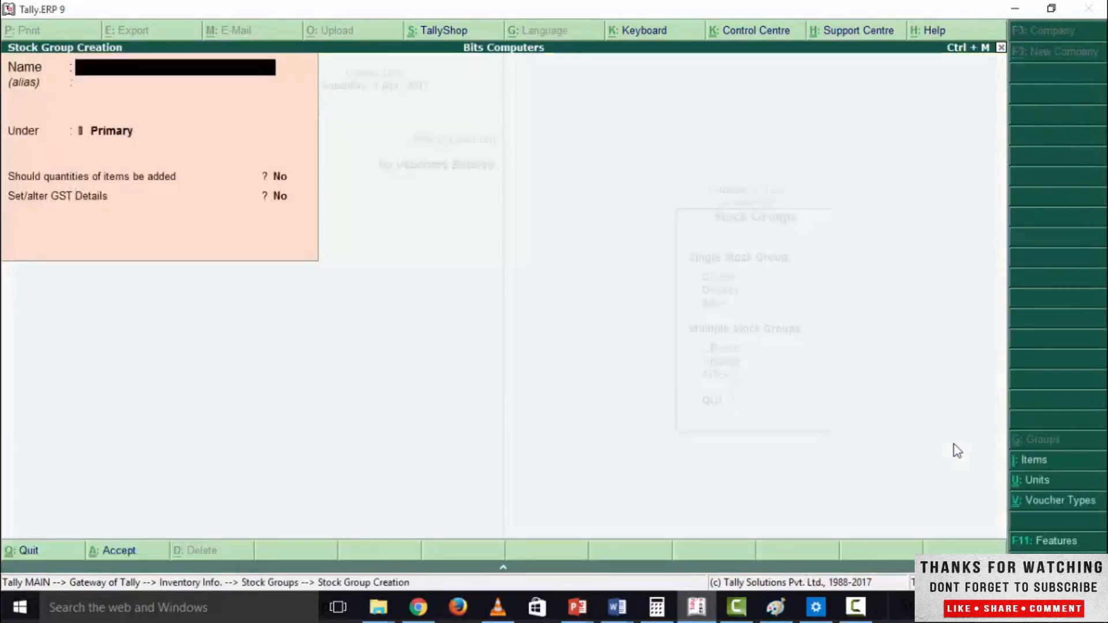
pyautogui.write('Laptop')
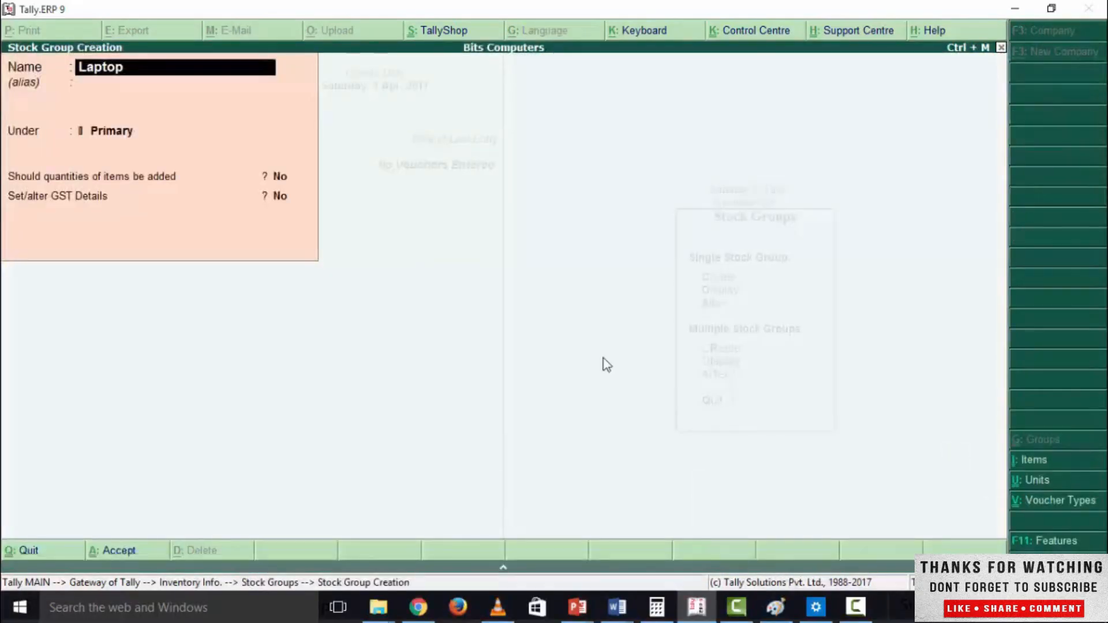
pyautogui.press('Return')
pyautogui.press('Return')
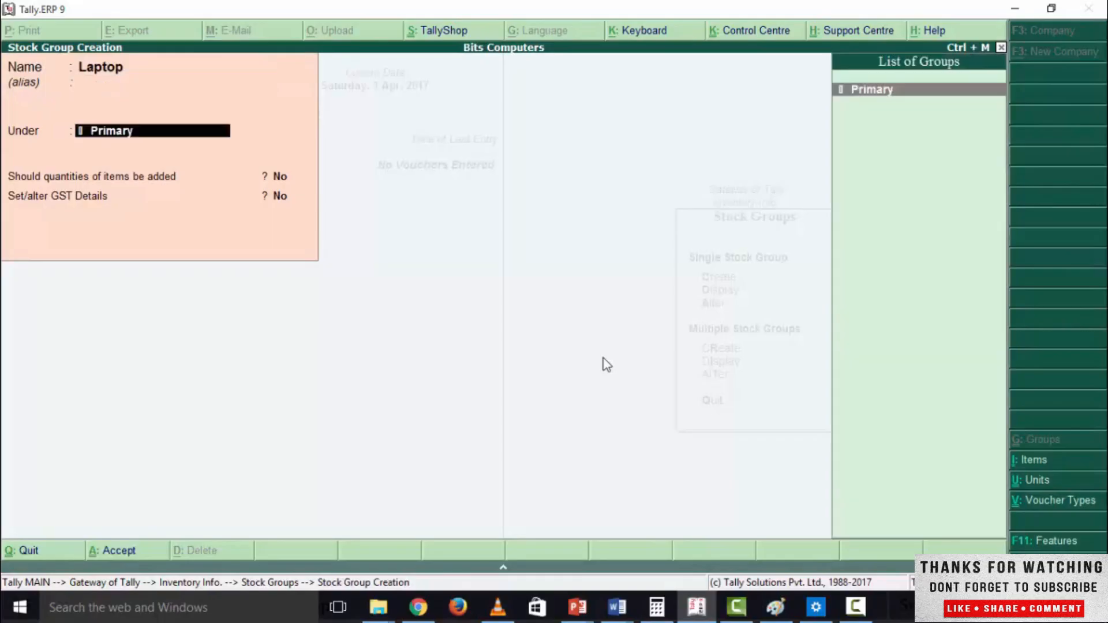
pyautogui.press('Return')
pyautogui.press('Return')
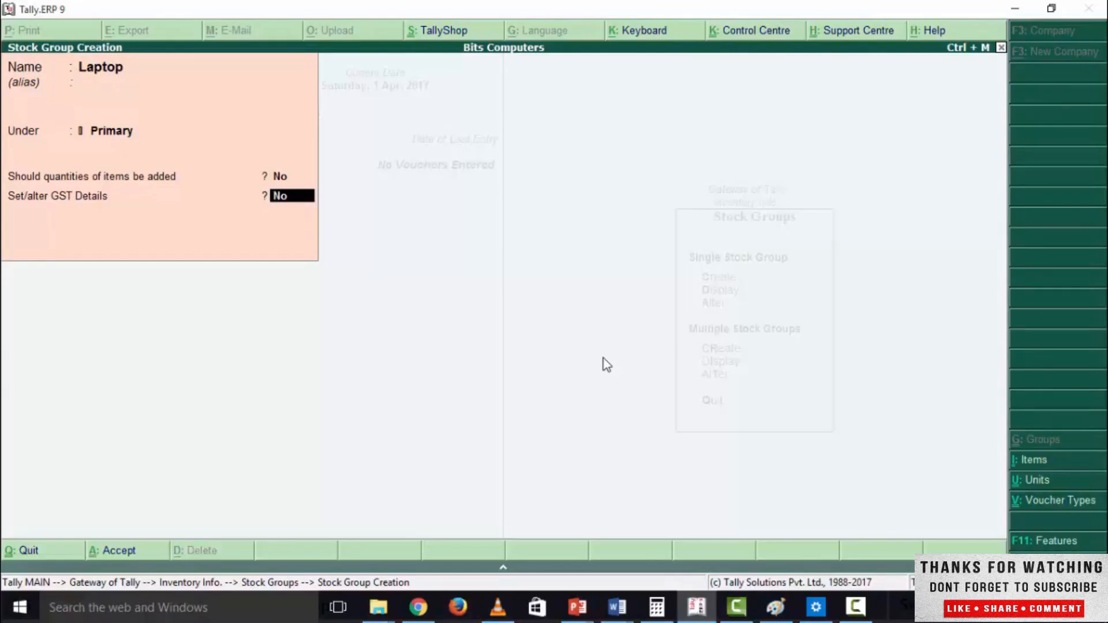
# - Enable GST details for the Laptop stock group and set its taxability to Taxable
pyautogui.write('yes')
pyautogui.press('Return')
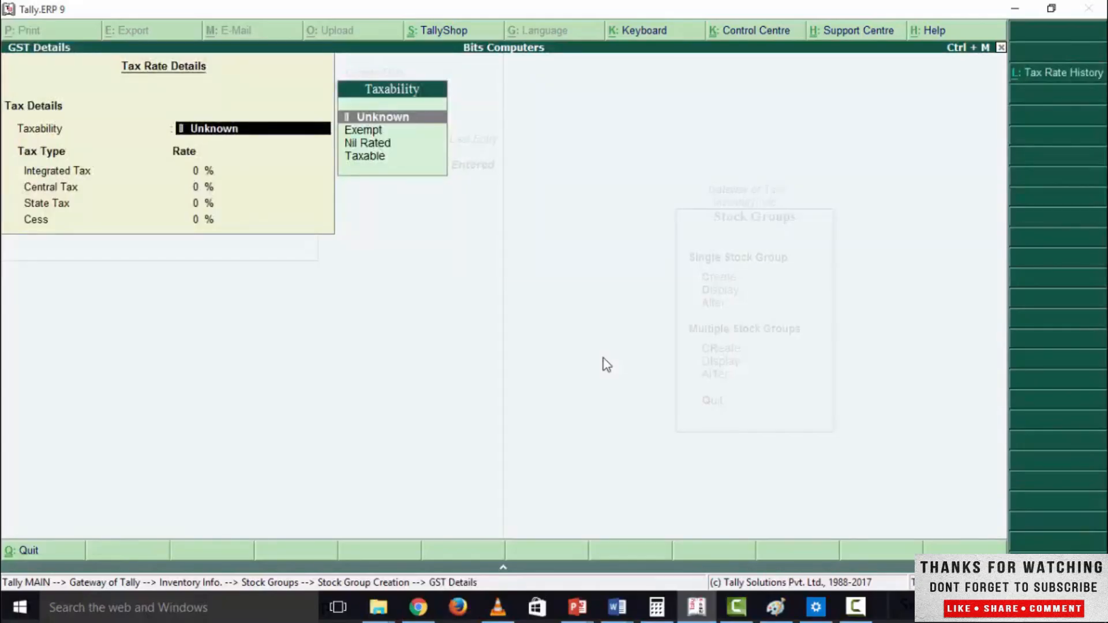
pyautogui.press('Down')
pyautogui.press('Down')
pyautogui.press('Down')
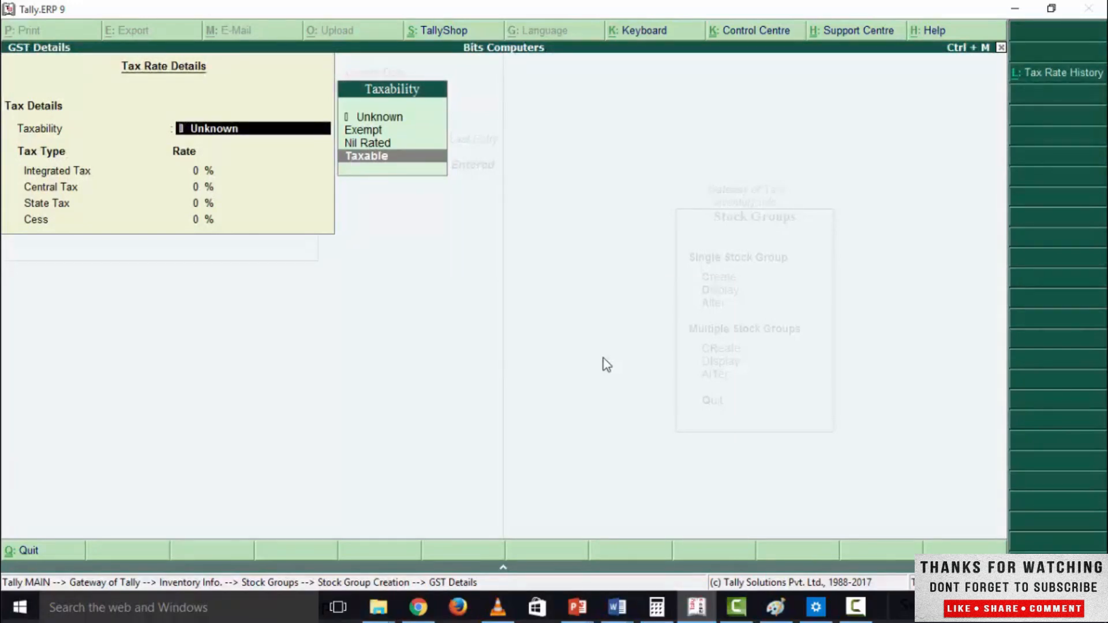
pyautogui.press('Return')
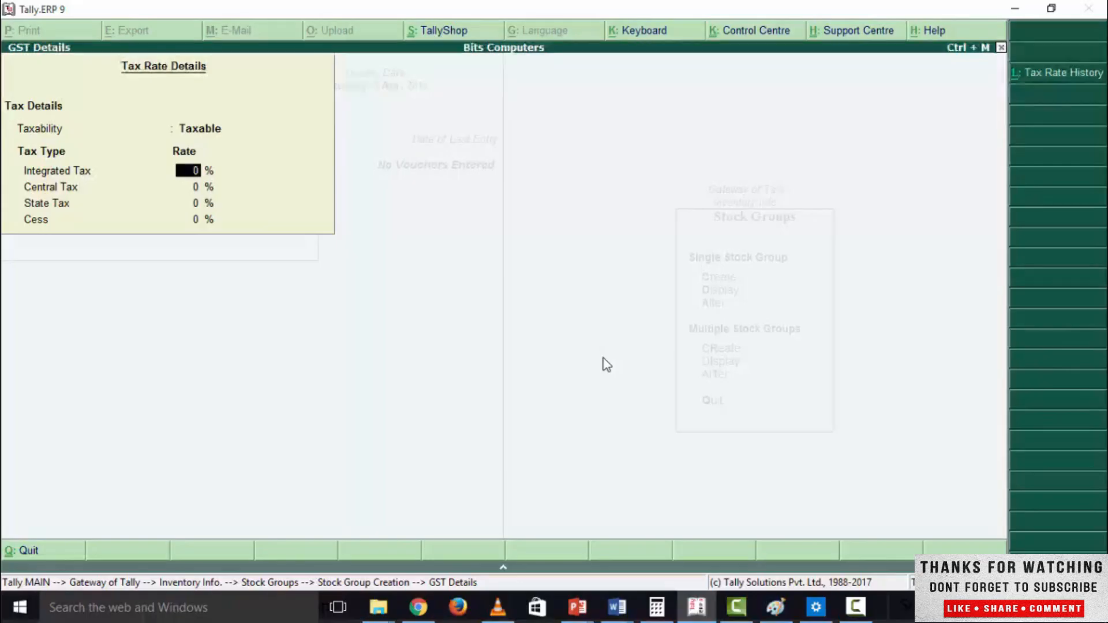
# - Review the configuration options for the stock group's GST details, keeping every setting as it is
pyautogui.press('F12')
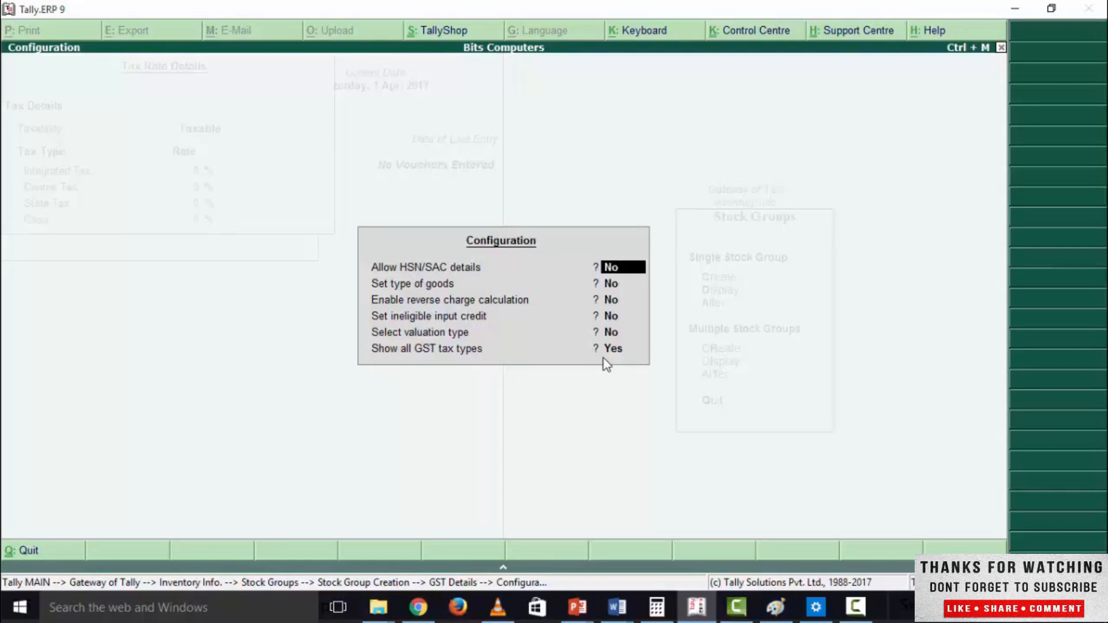
pyautogui.press('Return')
pyautogui.press('Return')
pyautogui.press('Return')
pyautogui.press('Return')
pyautogui.press('Return')
pyautogui.press('Return')
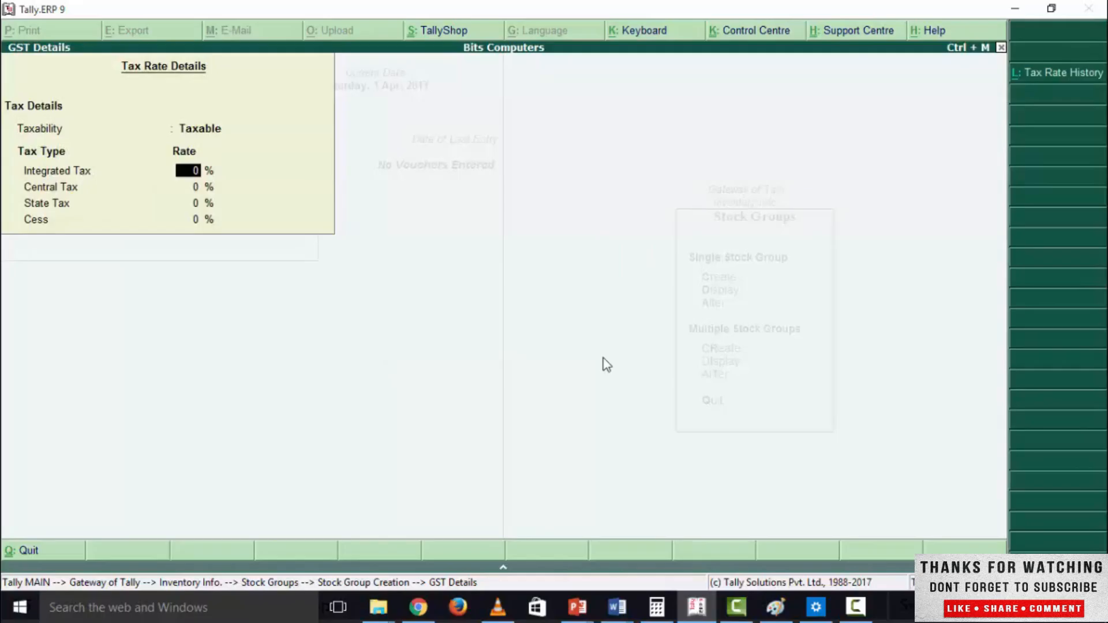
# - Set the Laptop group's Integrated Tax to 18%, accept Central and State Tax at 9% and Cess at 0%, and save the group
pyautogui.write('18')
pyautogui.press('Return')
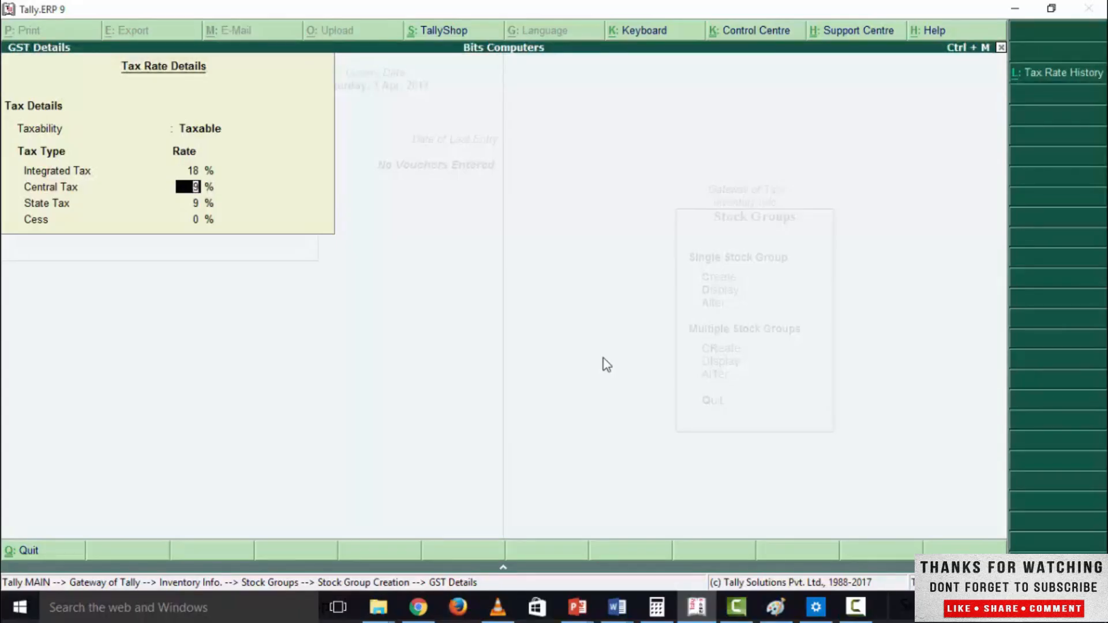
pyautogui.press('Return')
pyautogui.press('Return')
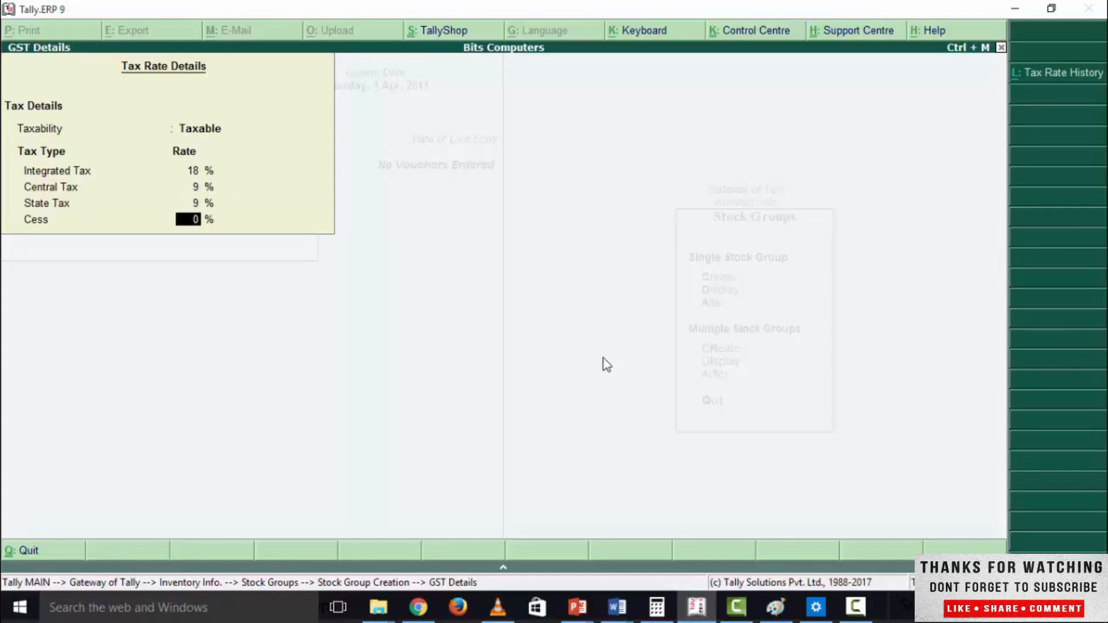
pyautogui.press('Return')
pyautogui.press('Return')
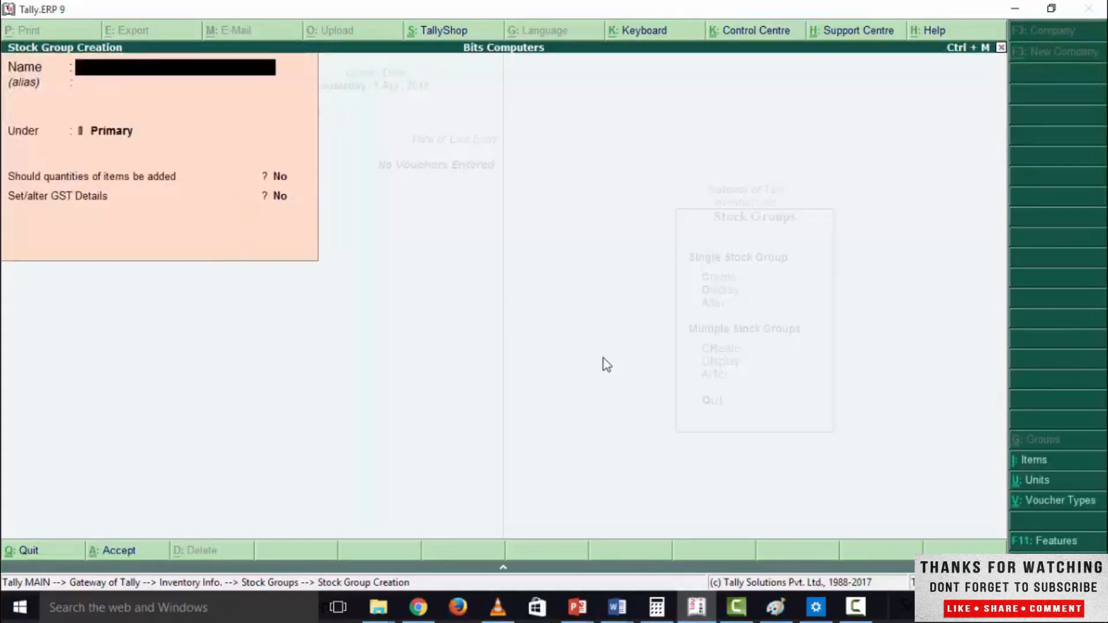
pyautogui.press('Escape')
pyautogui.press('Return')
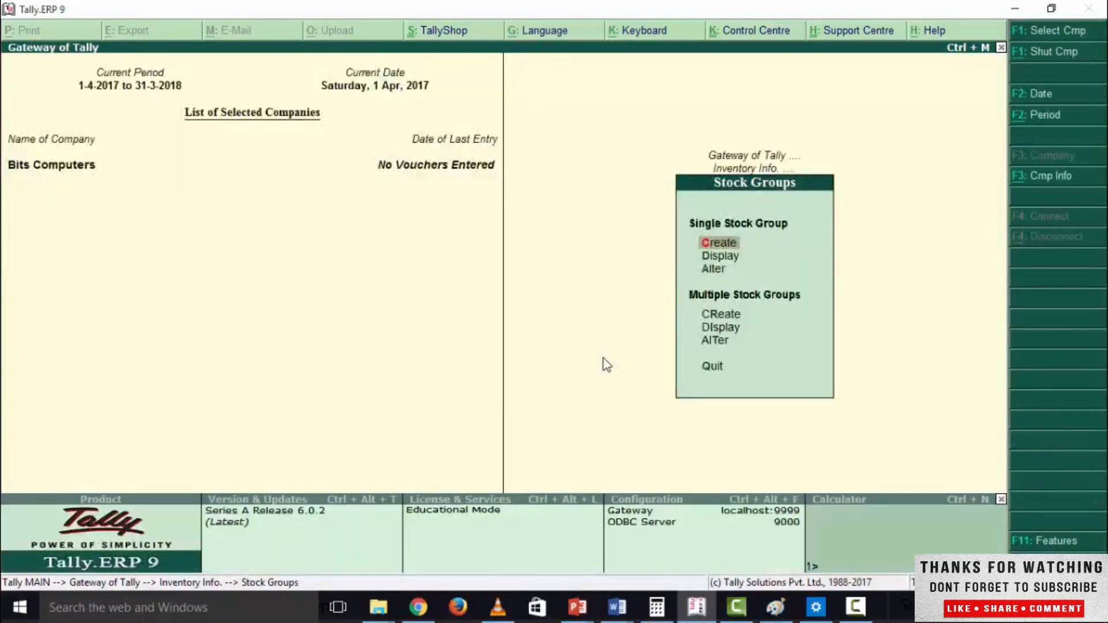
# - Create a simple unit of measure with symbol pcs, formal name Pieces and 0 decimal places
pyautogui.press('Escape')
pyautogui.press('Down')
pyautogui.press('Down')
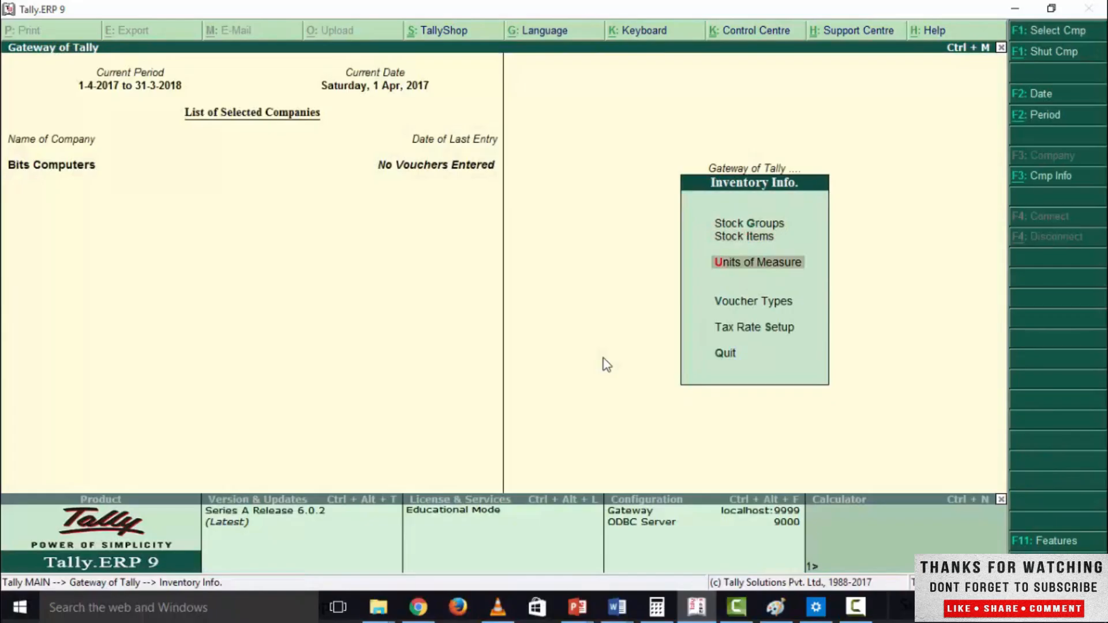
pyautogui.press('Return')
pyautogui.press('Return')
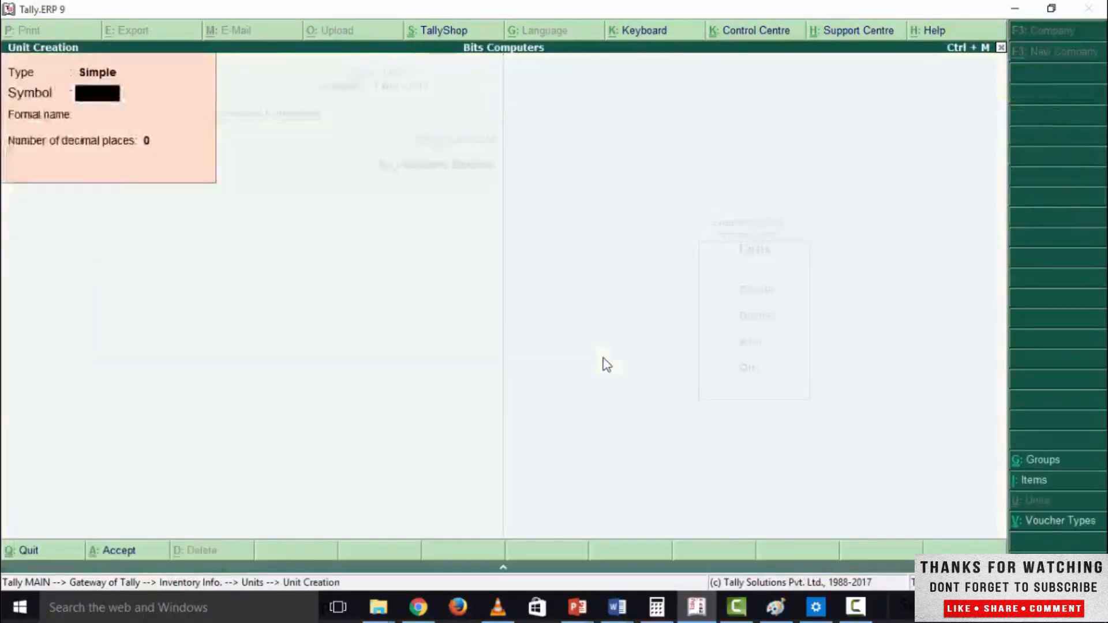
pyautogui.write('pcs')
pyautogui.press('Return')
pyautogui.write('Pieces')
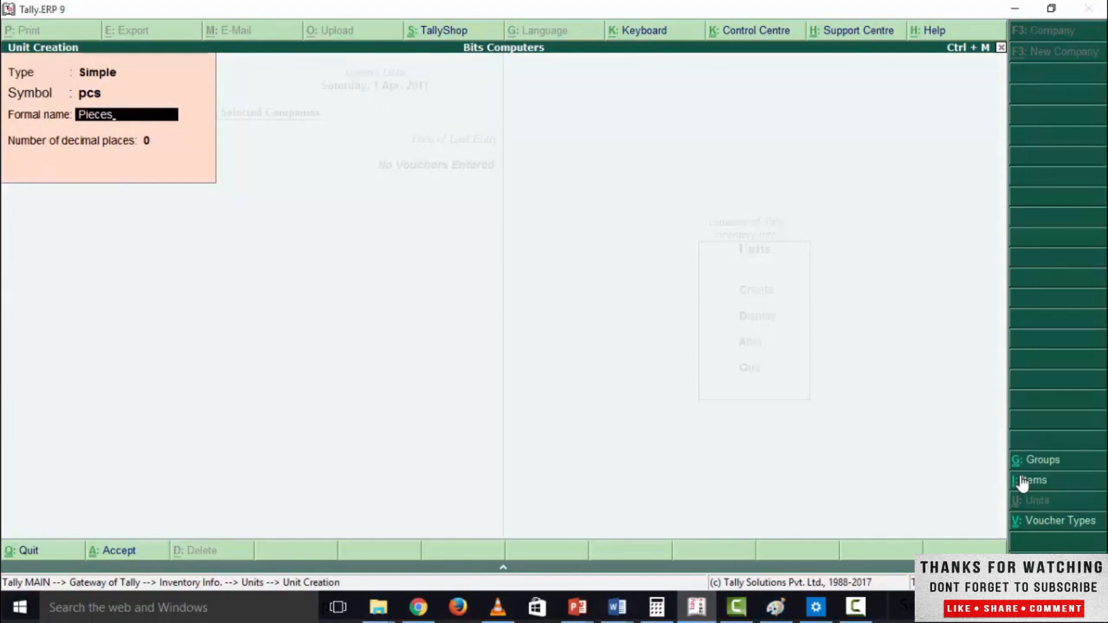
pyautogui.press('Return')
pyautogui.press('Return')
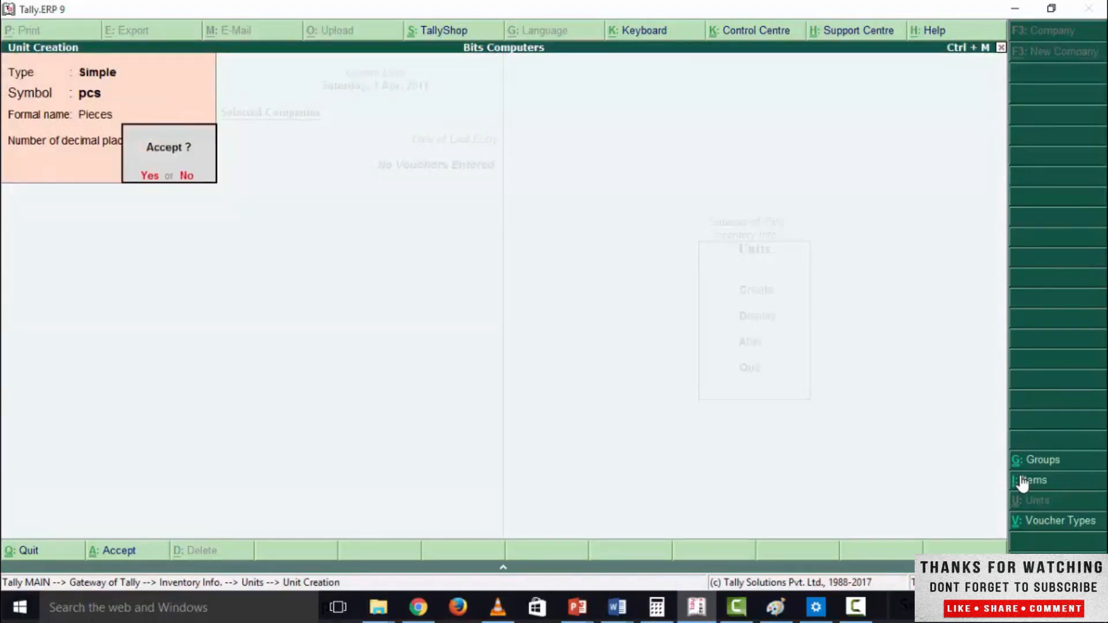
pyautogui.press('Return')
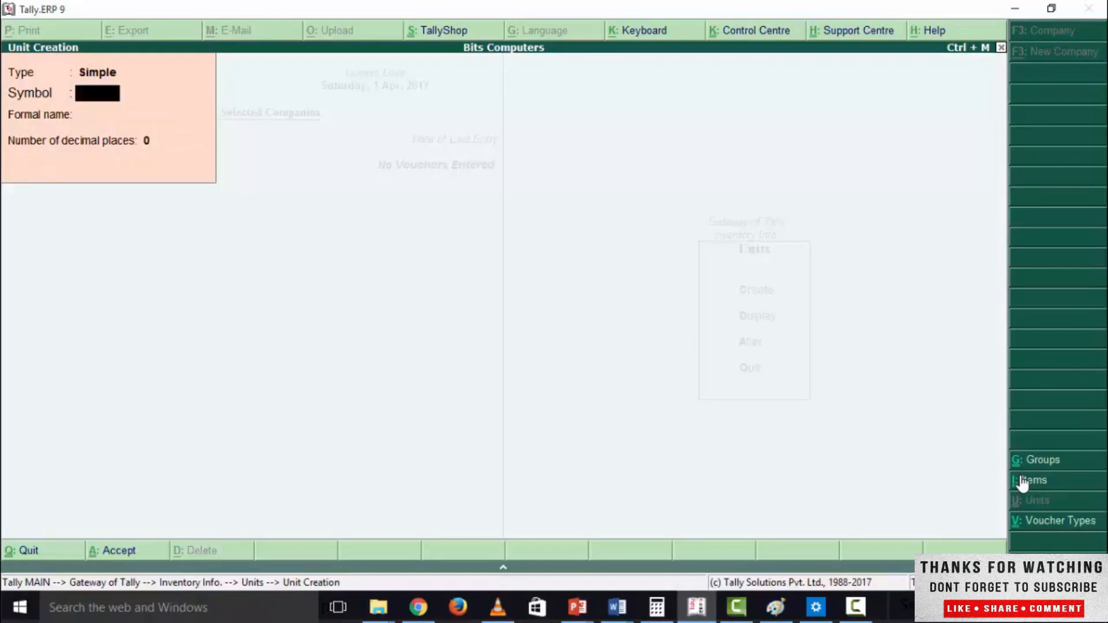
pyautogui.press('Escape')
pyautogui.press('Escape')
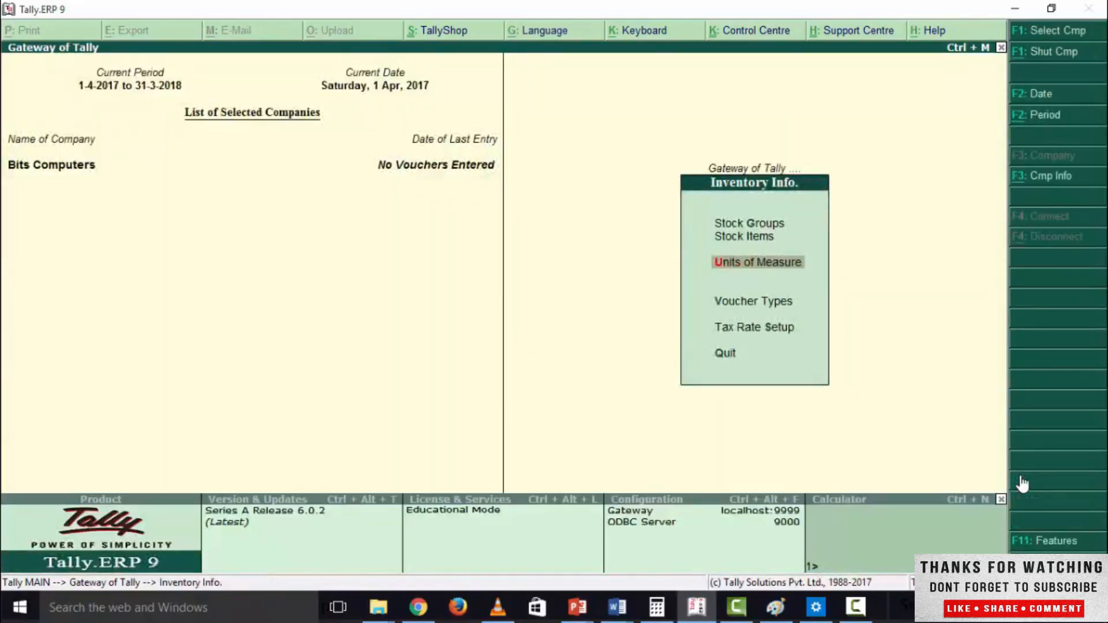
# - Start a new single stock item and name it Hp Laptop, leaving the alias empty
pyautogui.press('Up')
pyautogui.press('Return')
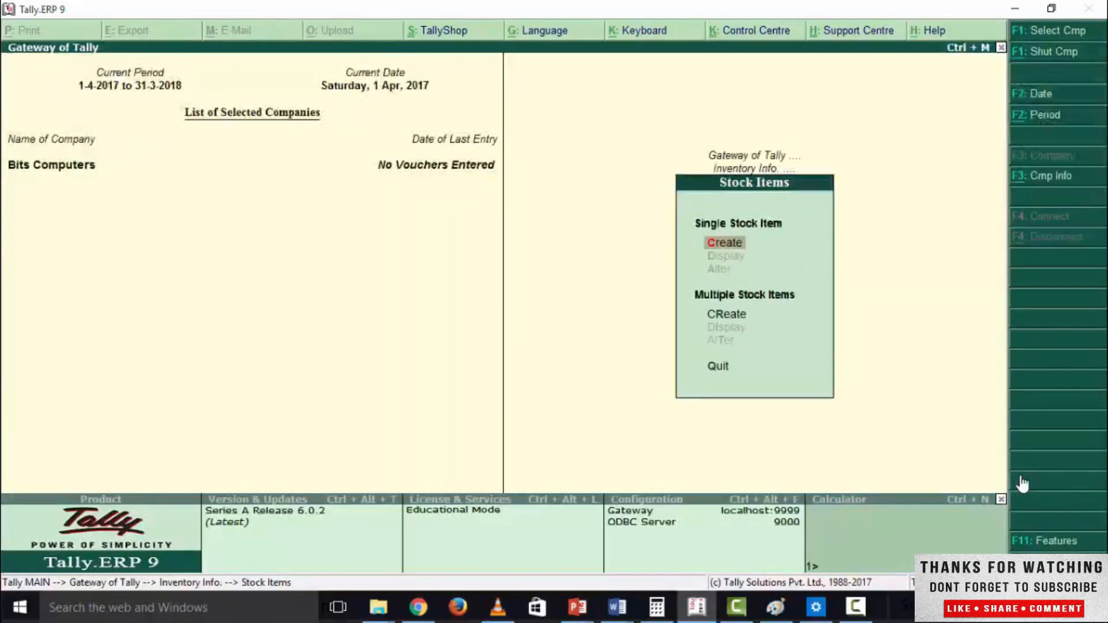
pyautogui.press('Return')
pyautogui.write('H')
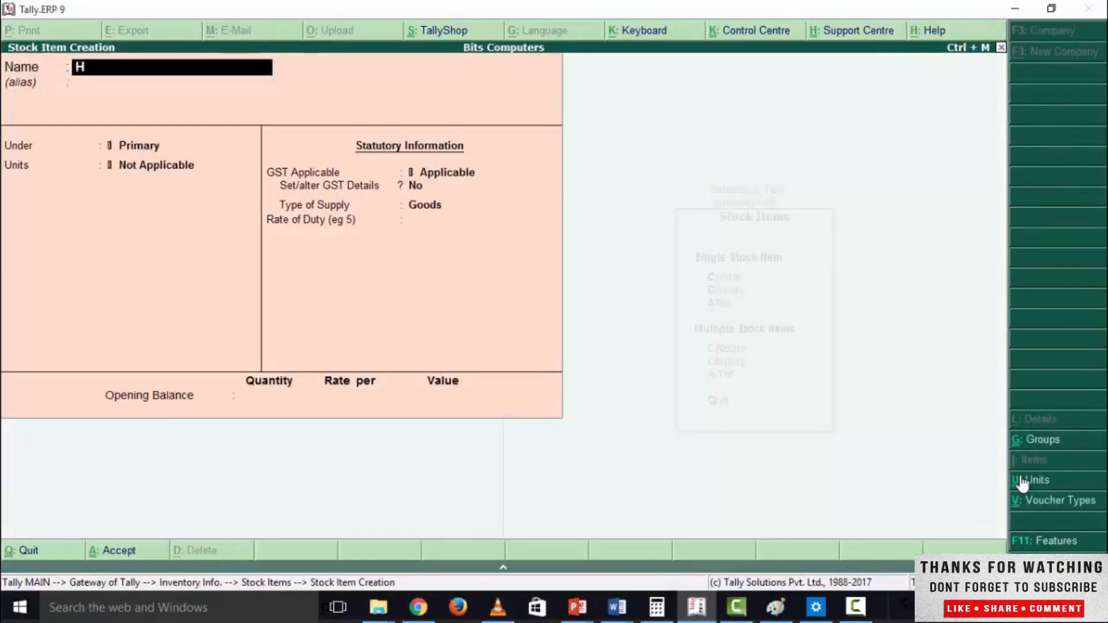
pyautogui.write('p Laptop')
pyautogui.press('Return')
pyautogui.press('Return')
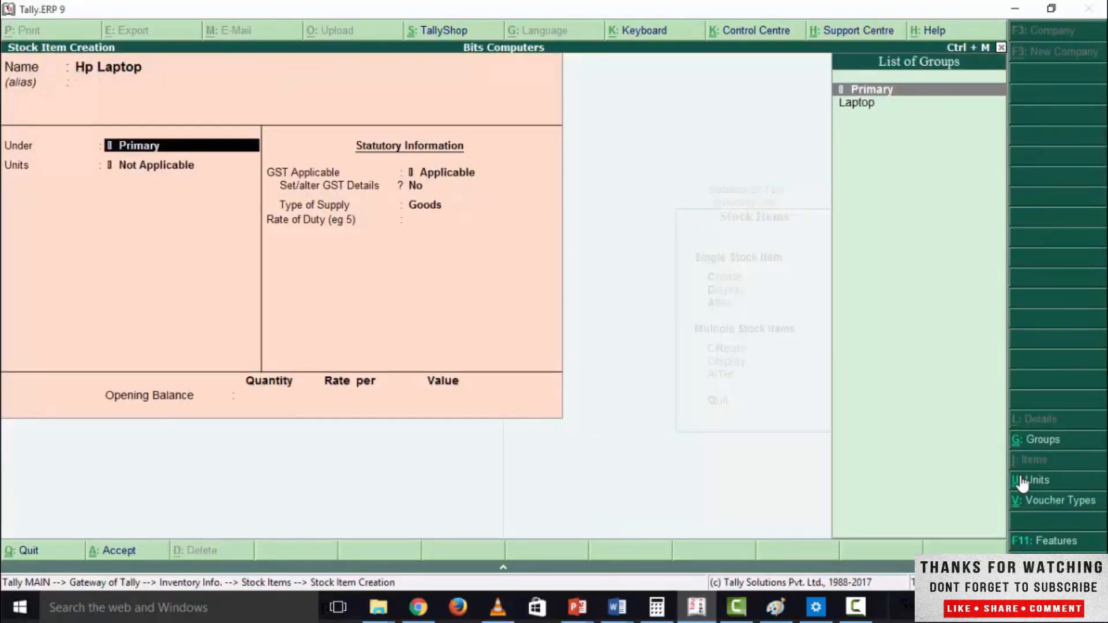
# - Place the Hp Laptop item under the Laptop stock group and set its units to pcs
pyautogui.press('Down')
pyautogui.press('Return')
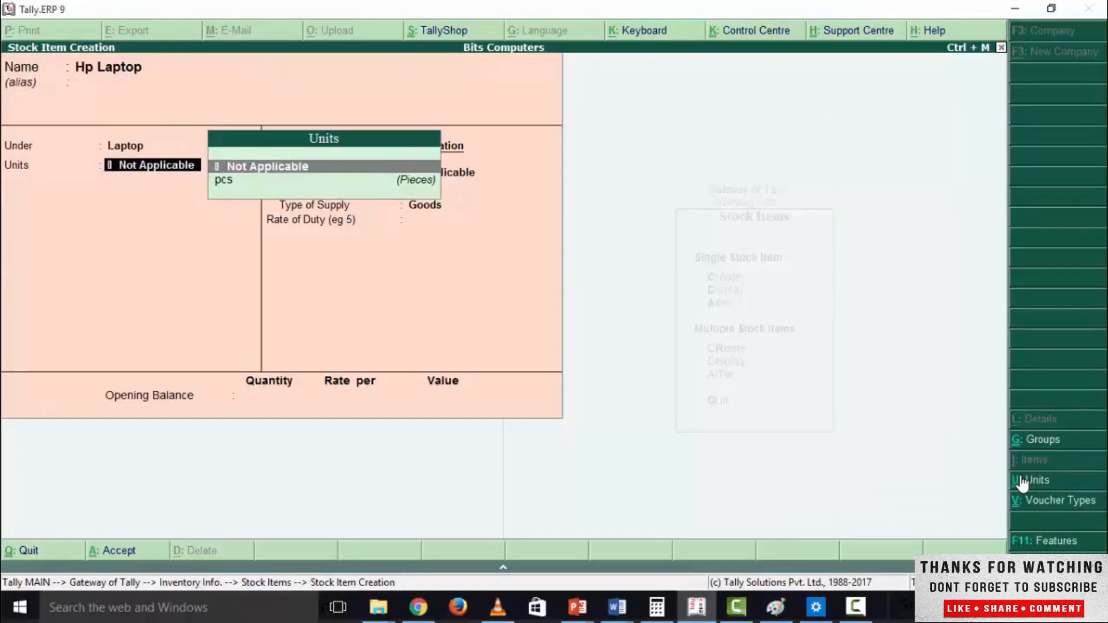
pyautogui.press('Down')
pyautogui.press('Return')
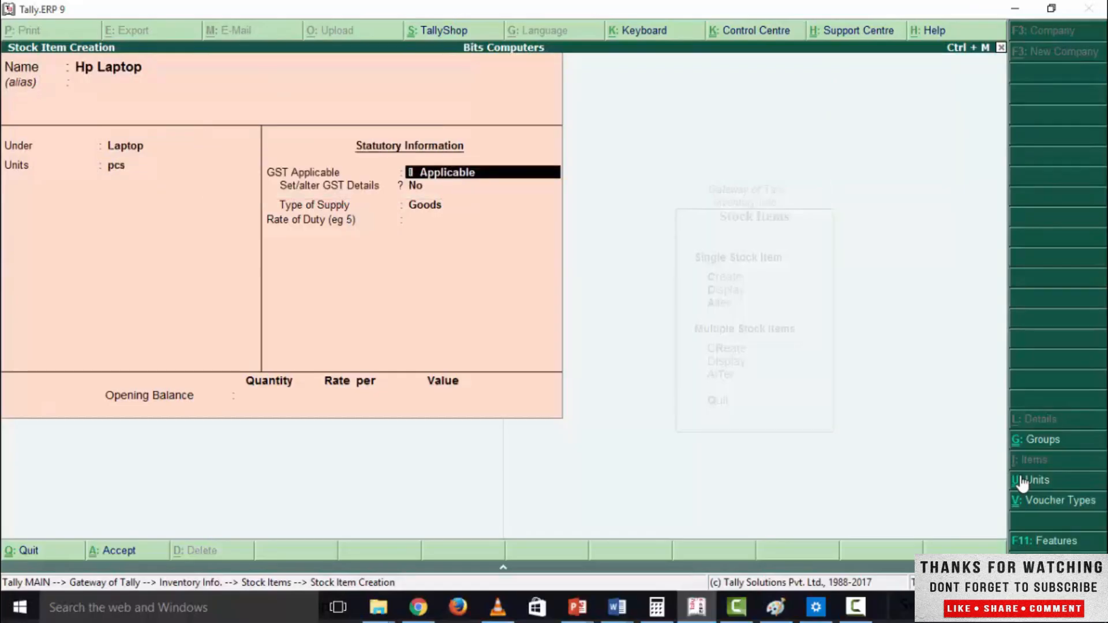
# - Keep GST Applicable, item-level GST details at No and supply type Goods for Hp Laptop, leave the opening balance empty, and save
pyautogui.press('Return')
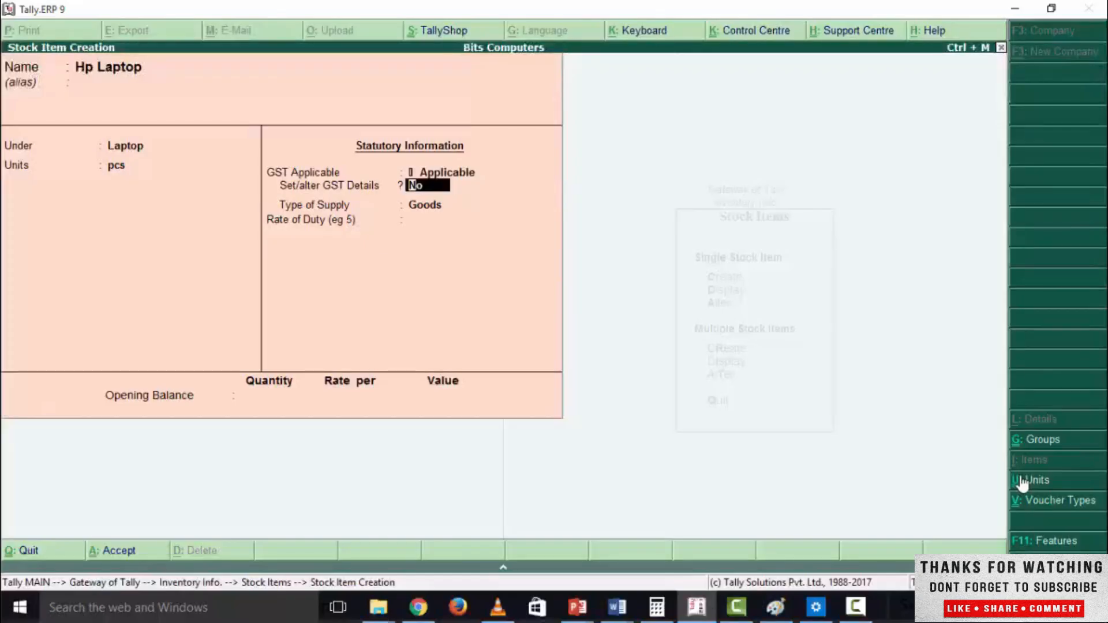
pyautogui.press('Return')
pyautogui.press('Return')
pyautogui.press('Return')
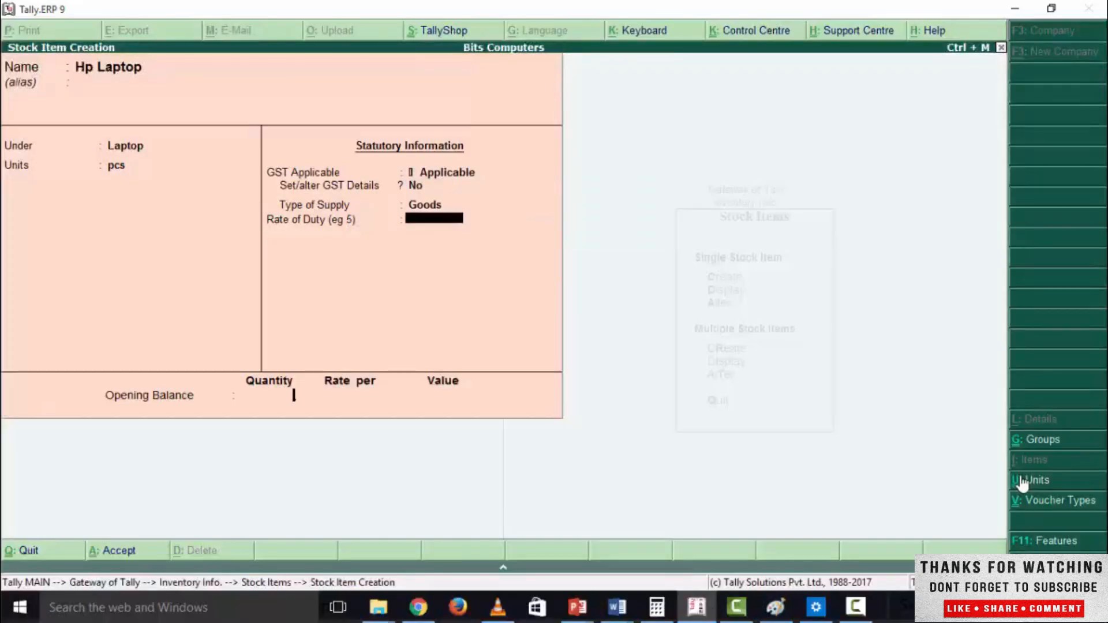
pyautogui.press('Return')
pyautogui.press('Return')
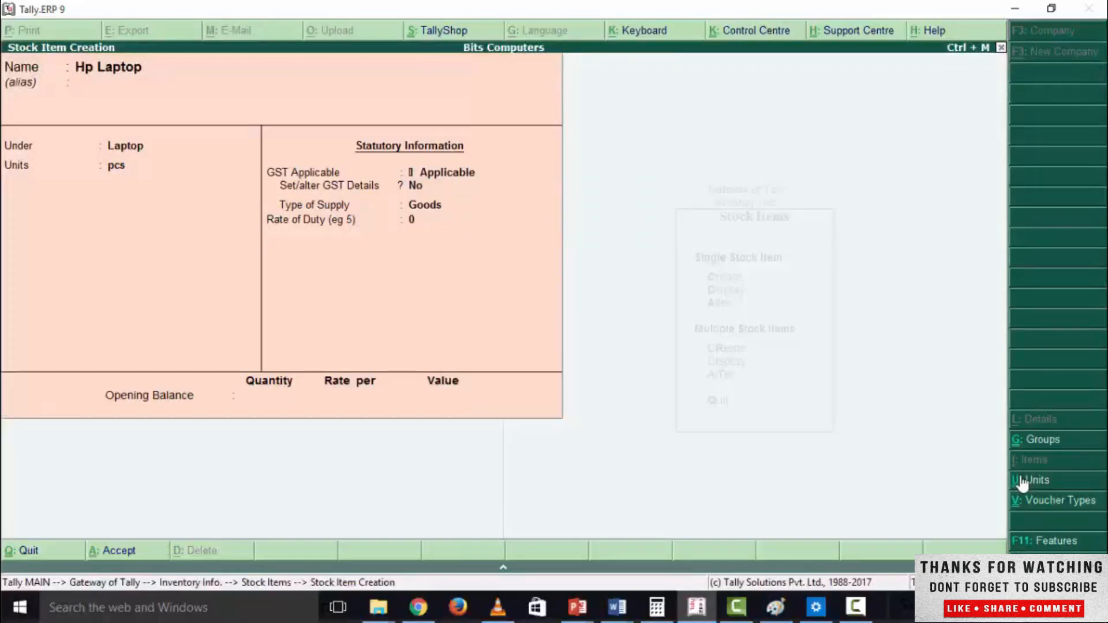
# - Name the new stock item Dell Laptop with no alias, keep it under Primary, and set its units to pcs
pyautogui.write('Del')
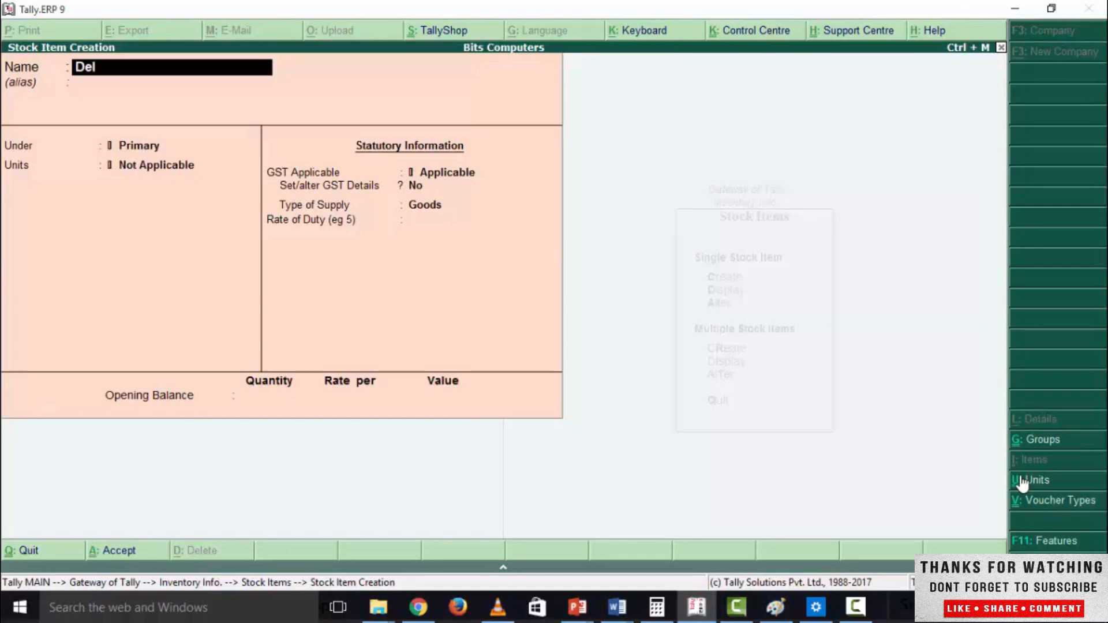
pyautogui.write('l Laptop')
pyautogui.press('Return')
pyautogui.press('Return')
pyautogui.press('Return')
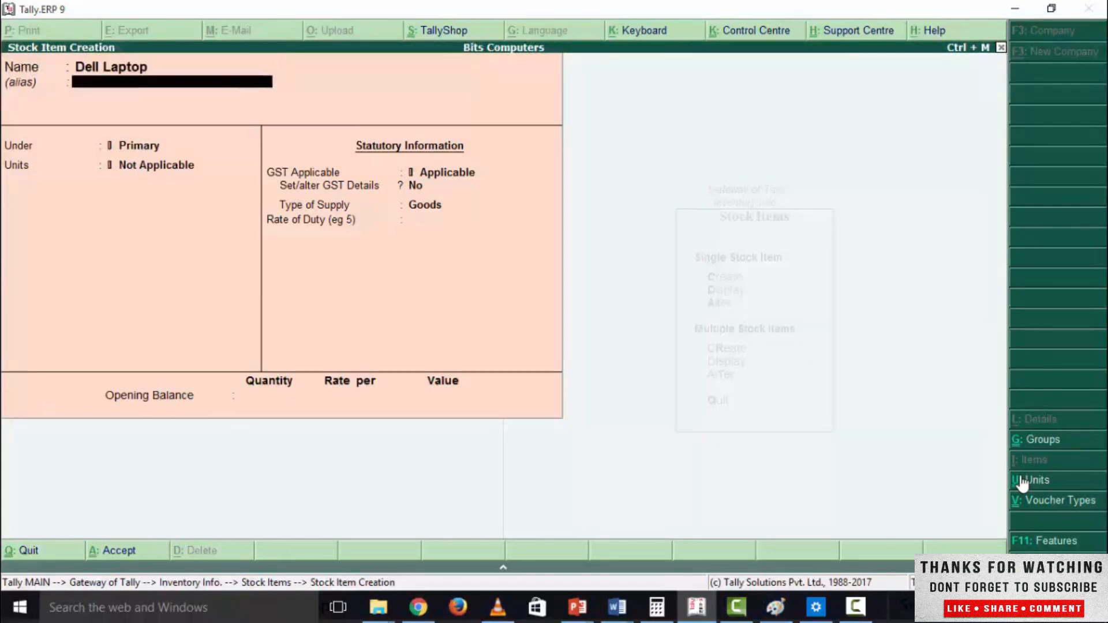
pyautogui.press('Down')
pyautogui.press('Return')
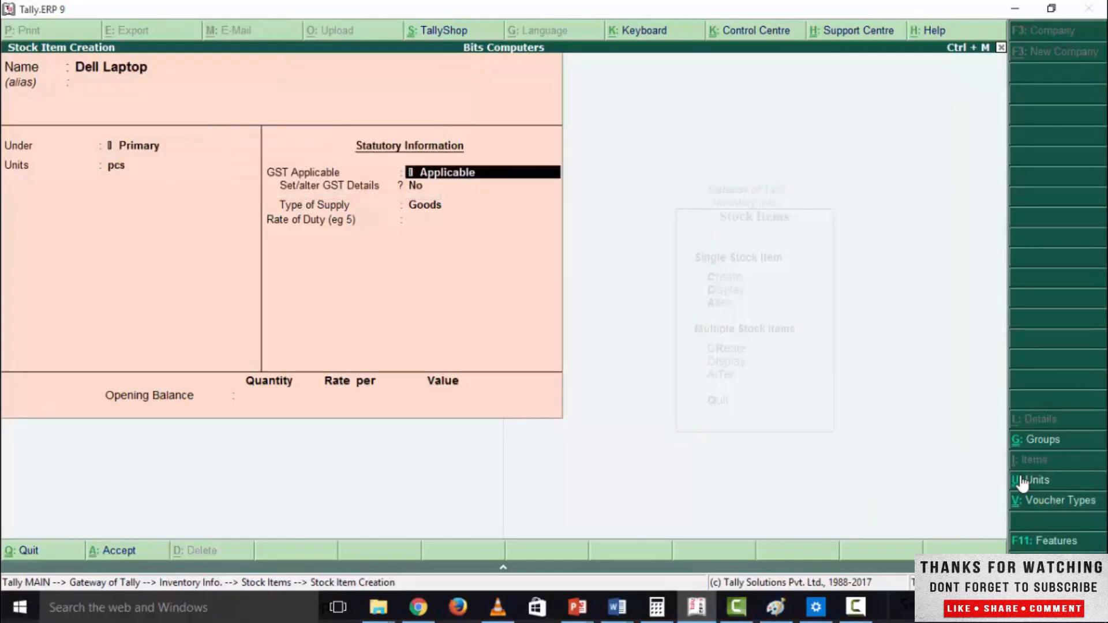
# - Keep GST Applicable, item-level GST details at No and supply type Goods for Dell Laptop, save it, and quit stock item creation
pyautogui.press('Return')
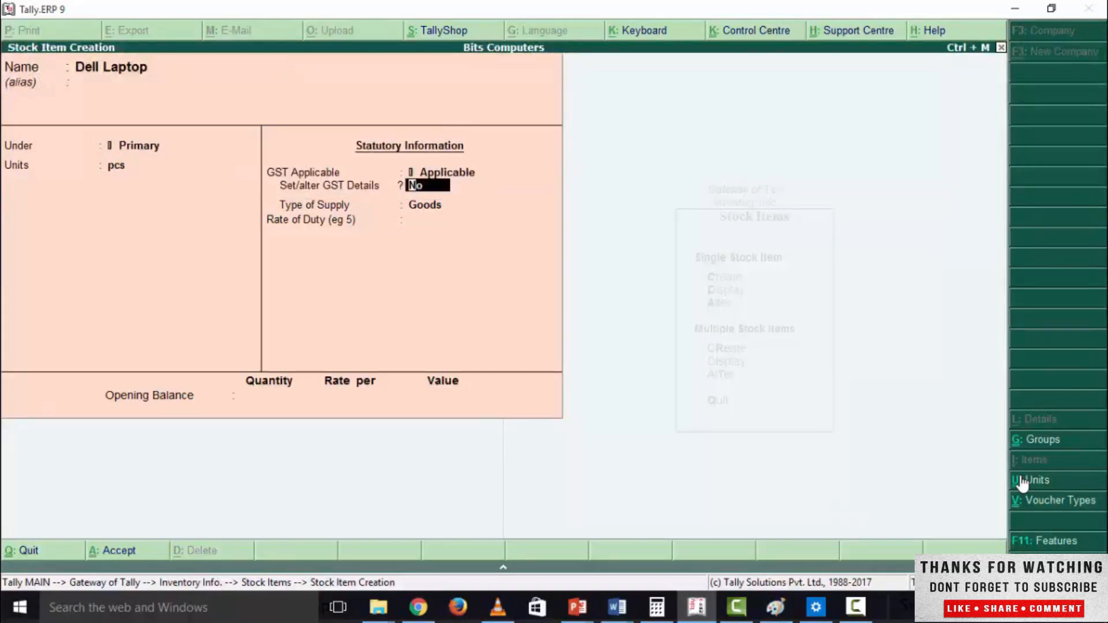
pyautogui.press('Return')
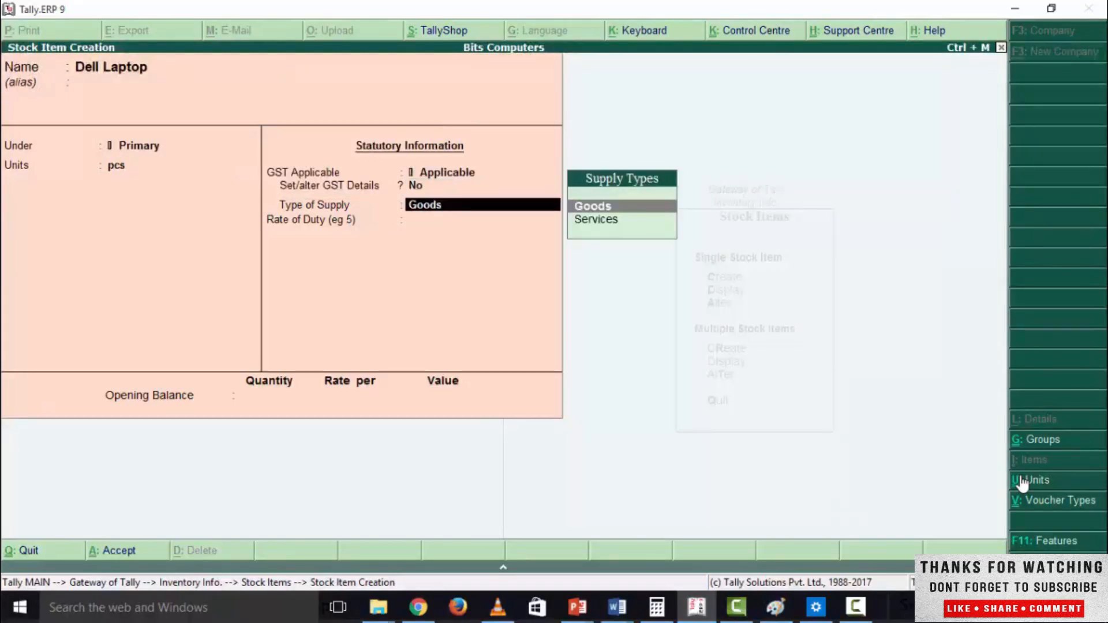
pyautogui.press('Return')
pyautogui.press('Return')
pyautogui.press('Return')
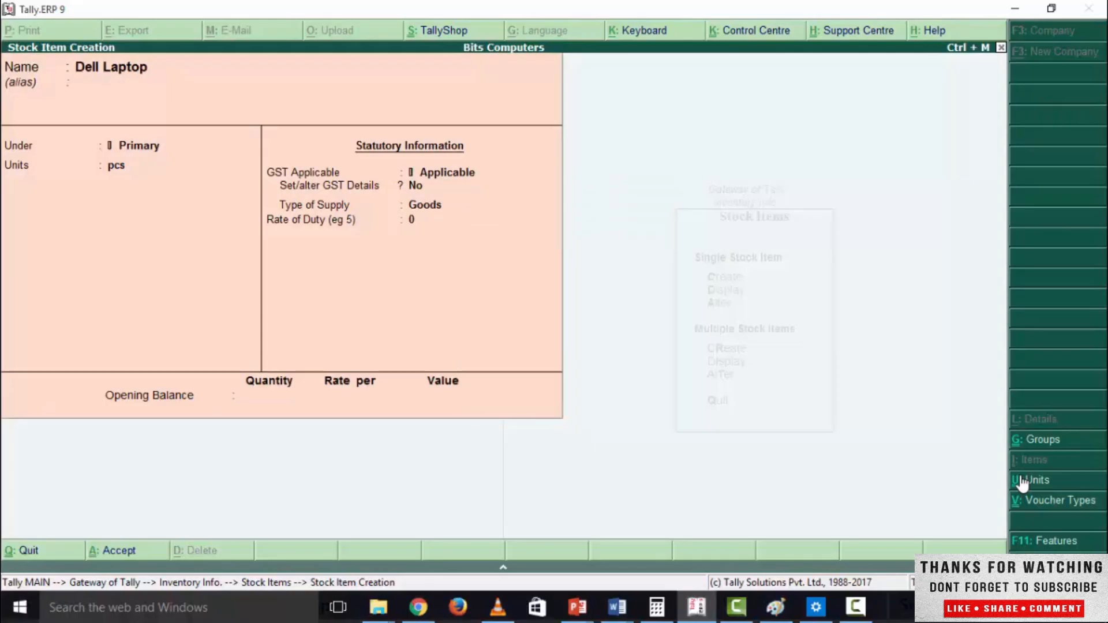
pyautogui.press('Escape')
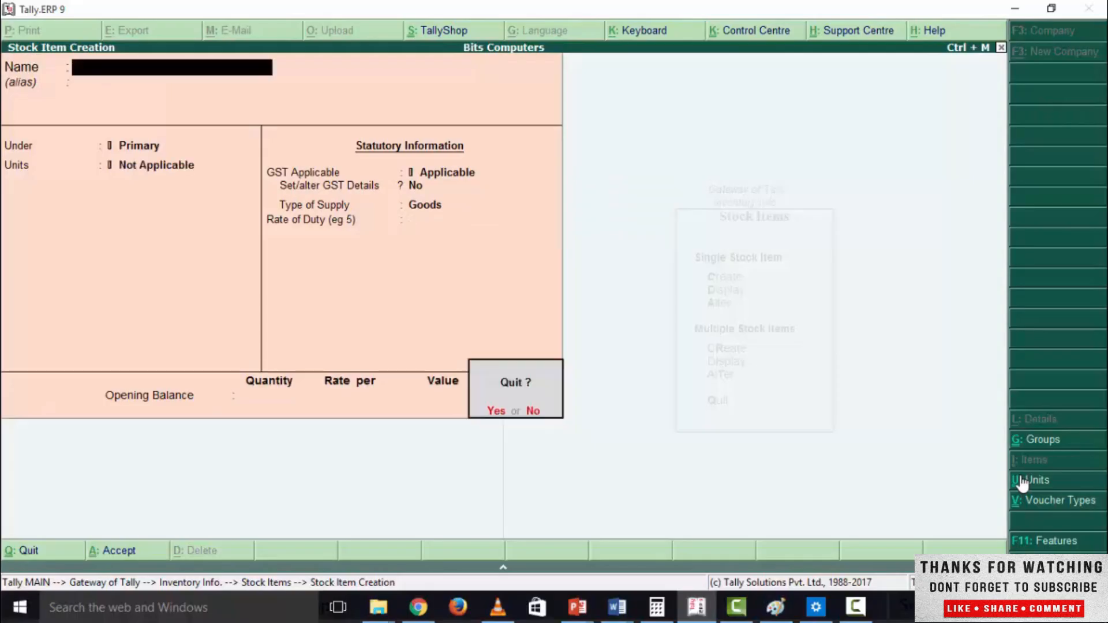
pyautogui.press('Return')
pyautogui.press('Escape')
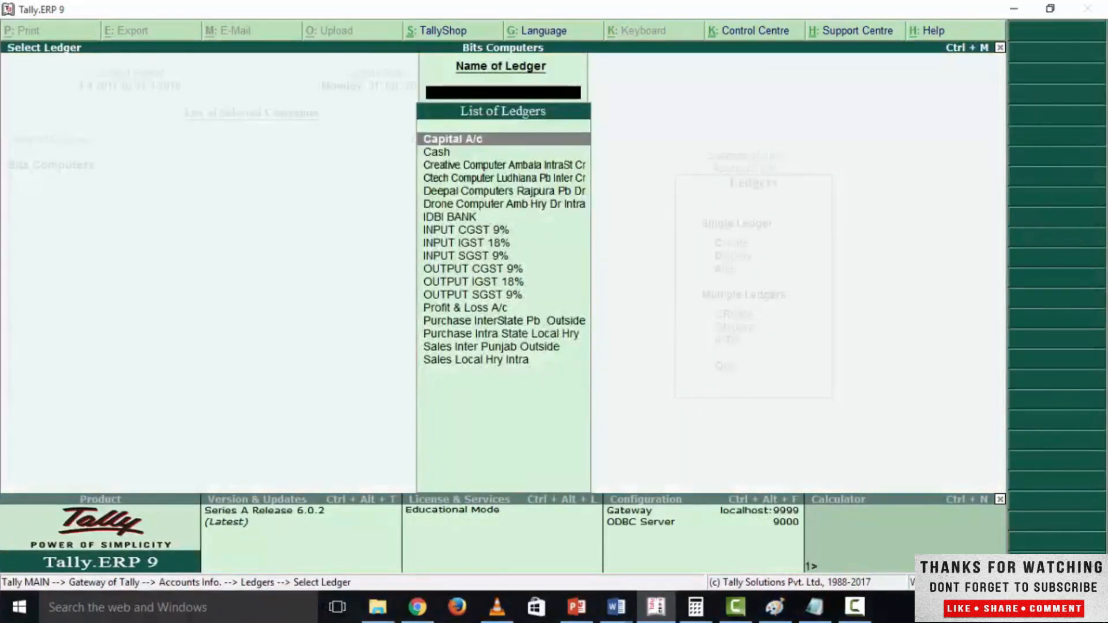